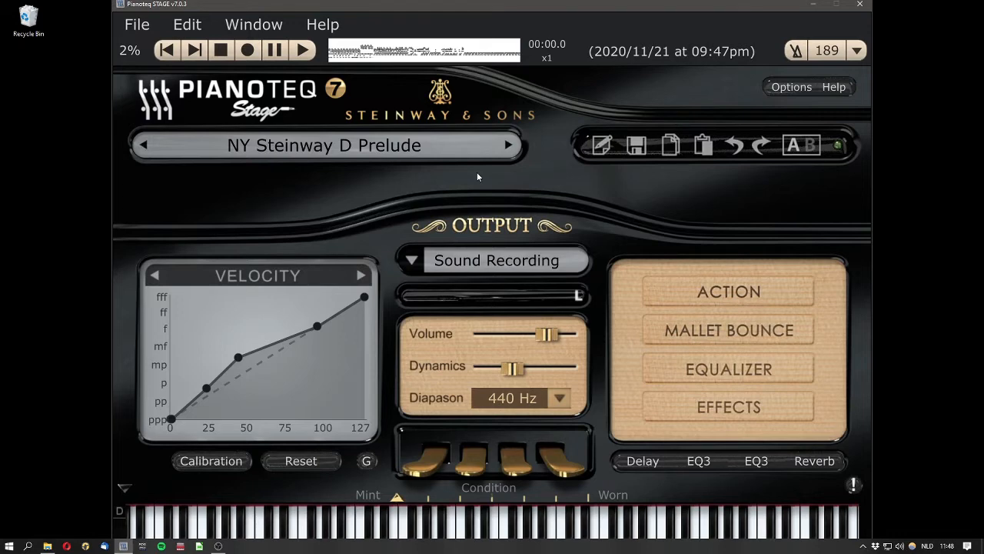
Step: View the product version and licence information, then return to the main instrument view
{"action": "left_click", "coordinate": [323, 24]}
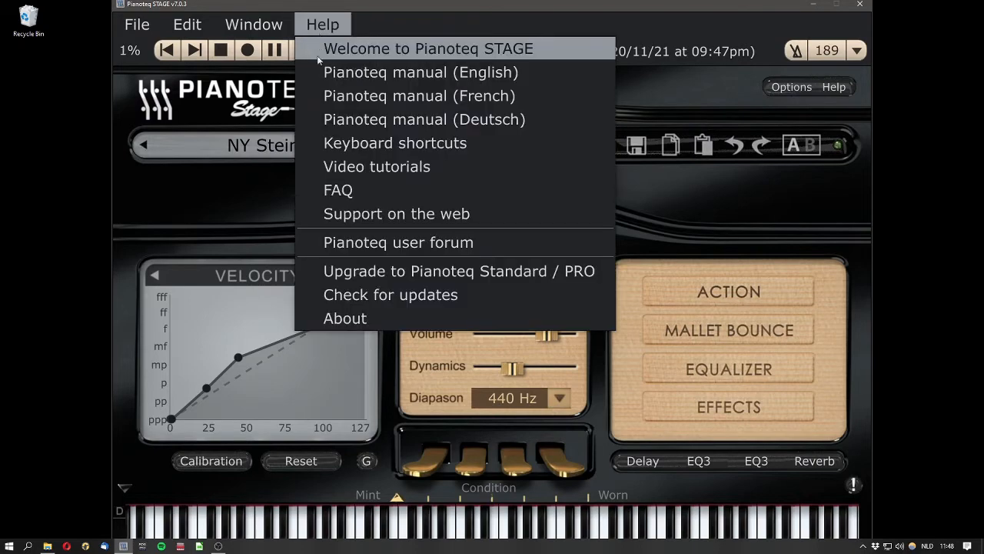
{"action": "left_click", "coordinate": [354, 316]}
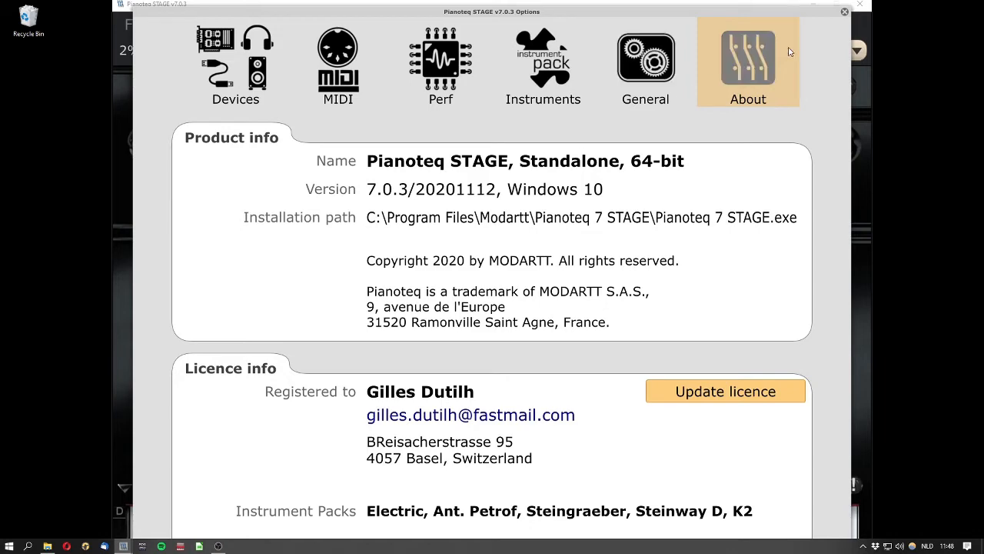
{"action": "left_click", "coordinate": [845, 11]}
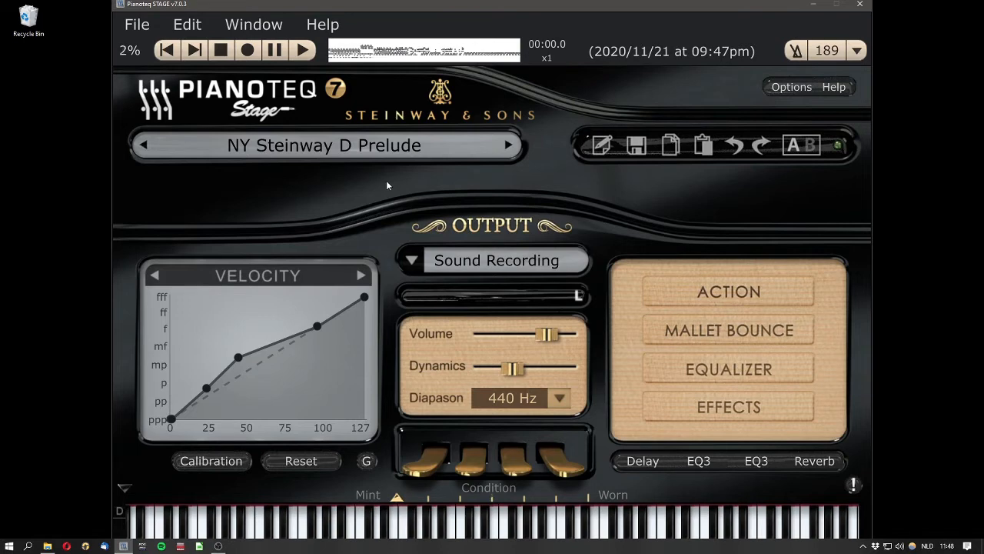
Step: Browse the preset list's acoustic and electric piano groups, including Steinway D (New York), Ant. Petrof, K2 and Vintage Tines MKI
{"action": "left_click", "coordinate": [323, 152]}
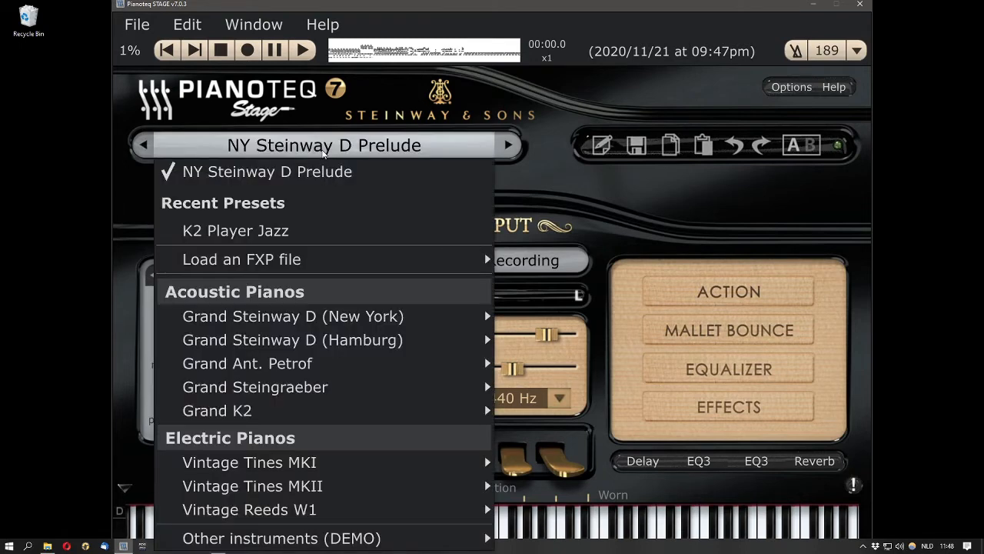
{"action": "mouse_move", "coordinate": [279, 321]}
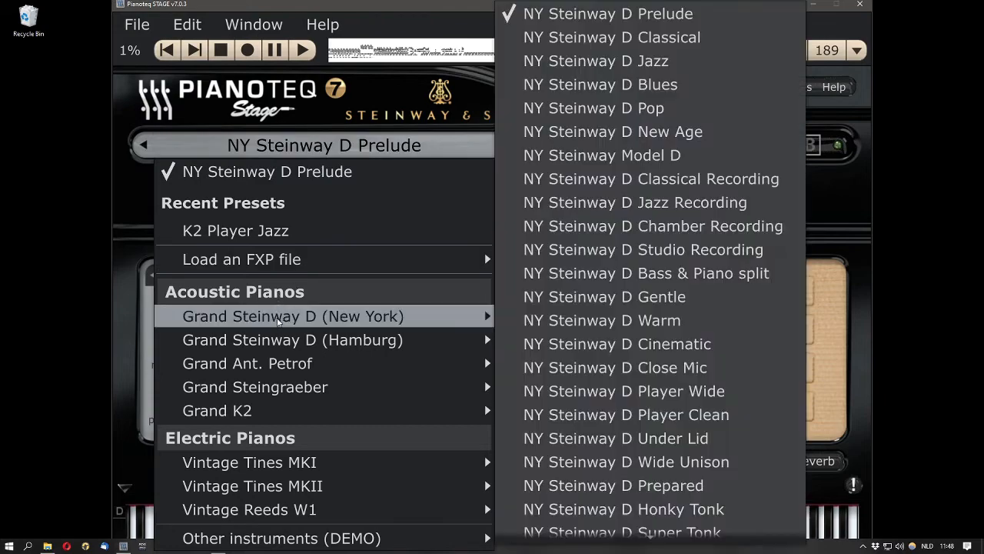
{"action": "mouse_move", "coordinate": [291, 406]}
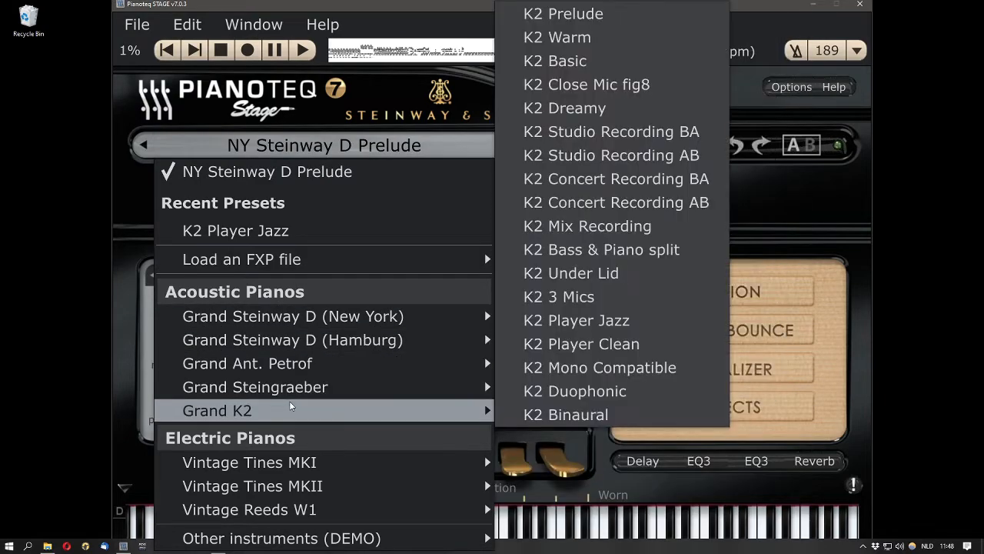
{"action": "mouse_move", "coordinate": [296, 510]}
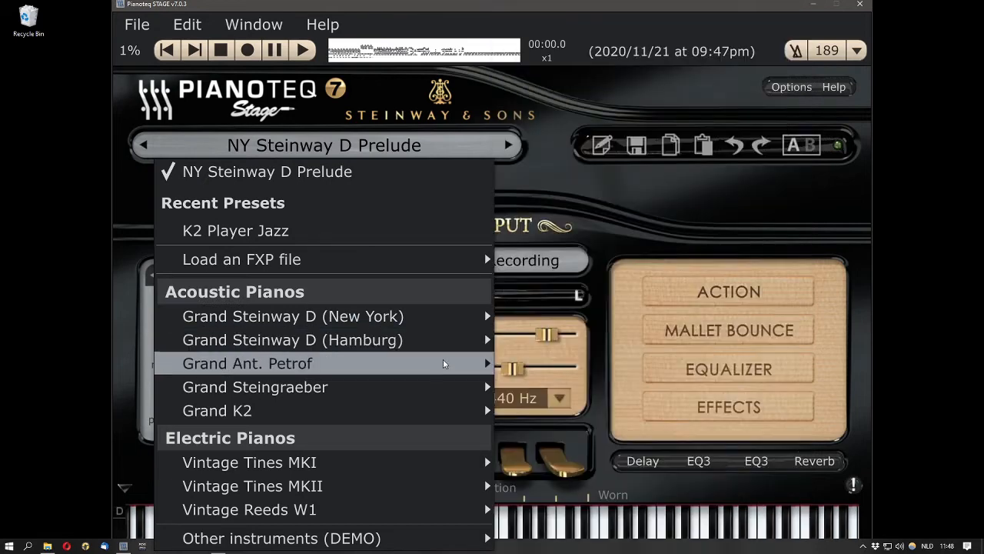
{"action": "mouse_move", "coordinate": [427, 372]}
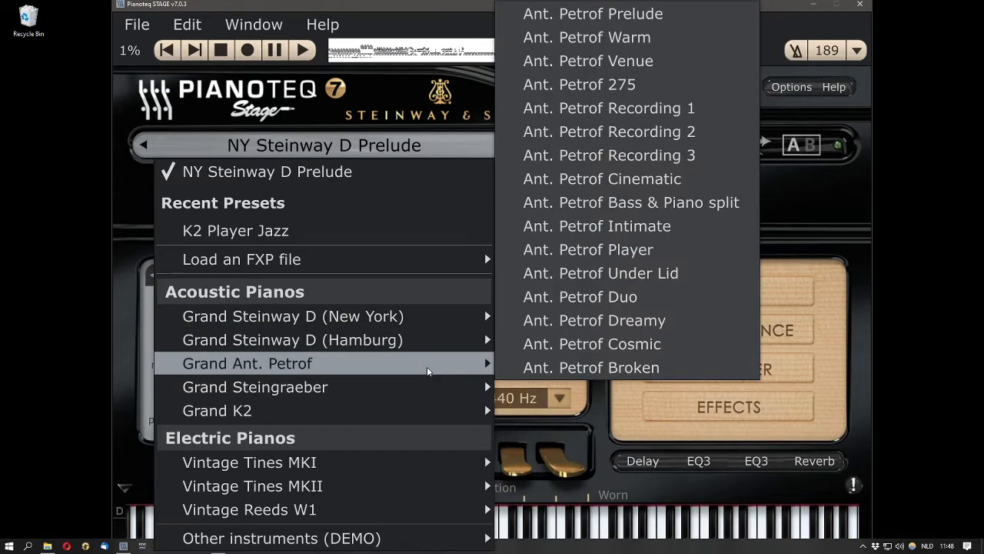
{"action": "mouse_move", "coordinate": [394, 413]}
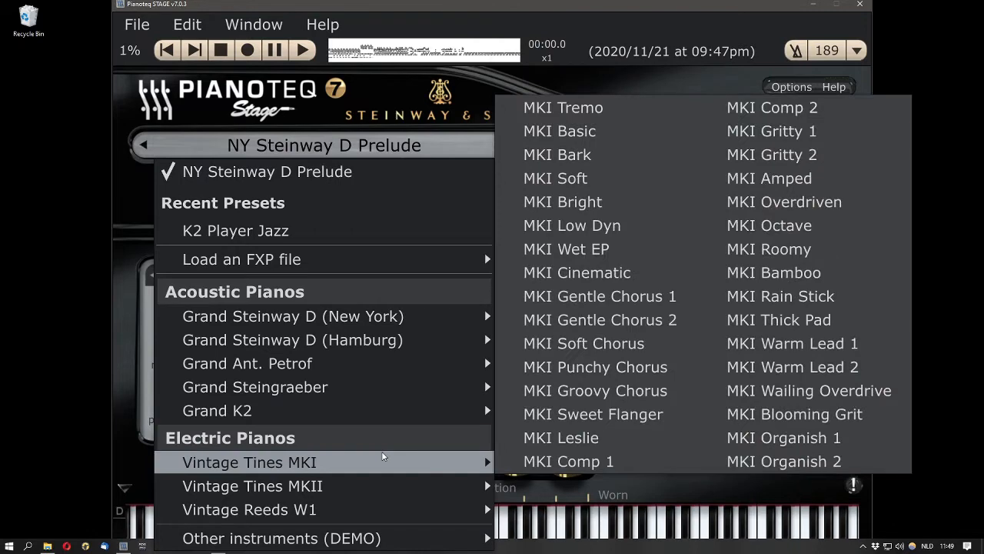
{"action": "mouse_move", "coordinate": [377, 496]}
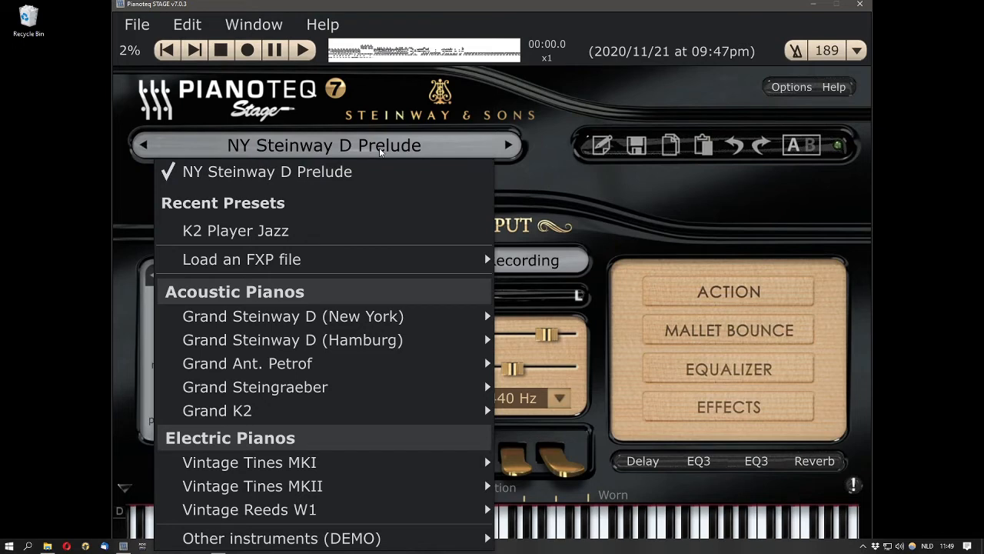
{"action": "left_click", "coordinate": [380, 150]}
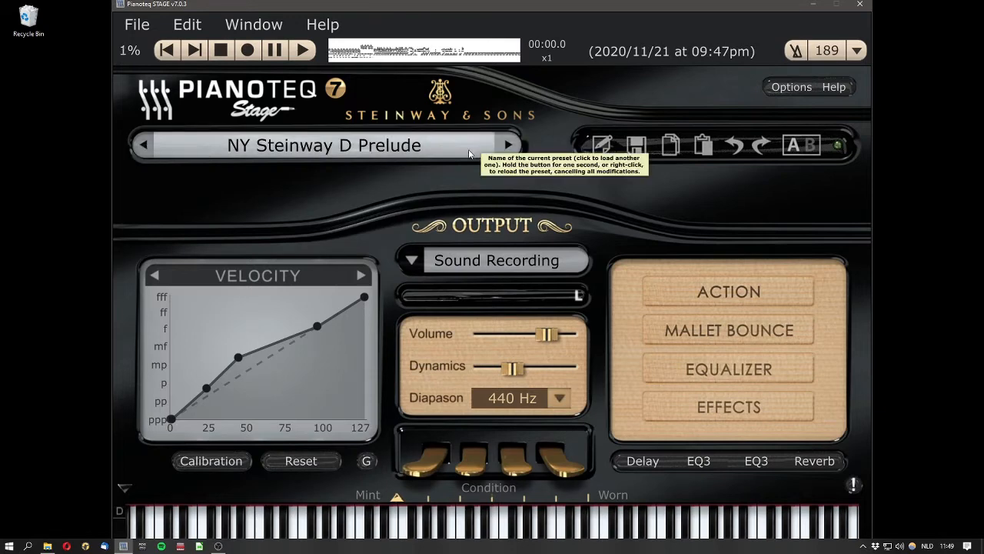
Step: Advance through the New York Steinway presets one by one to load NY Steinway D Pop
{"action": "left_click", "coordinate": [504, 146]}
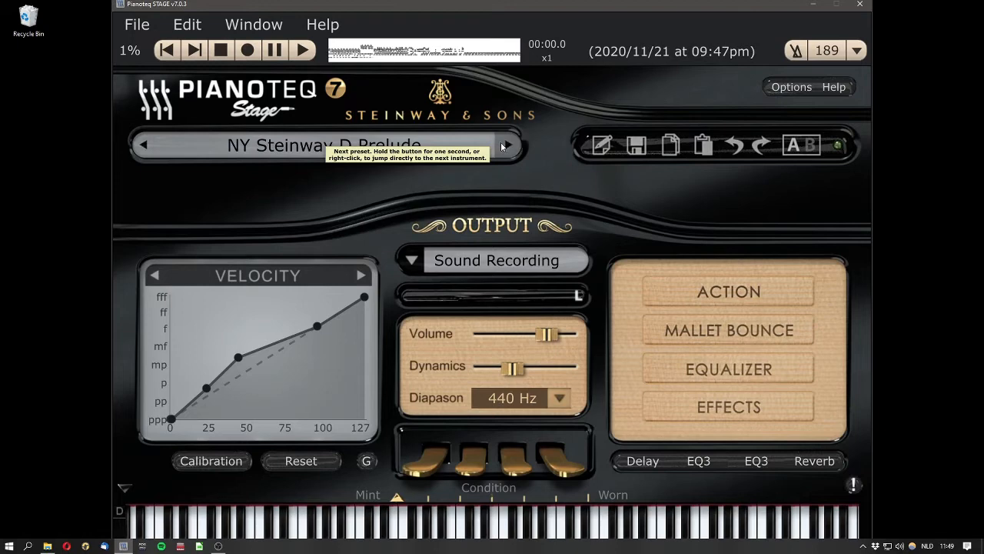
{"action": "left_click", "coordinate": [504, 147]}
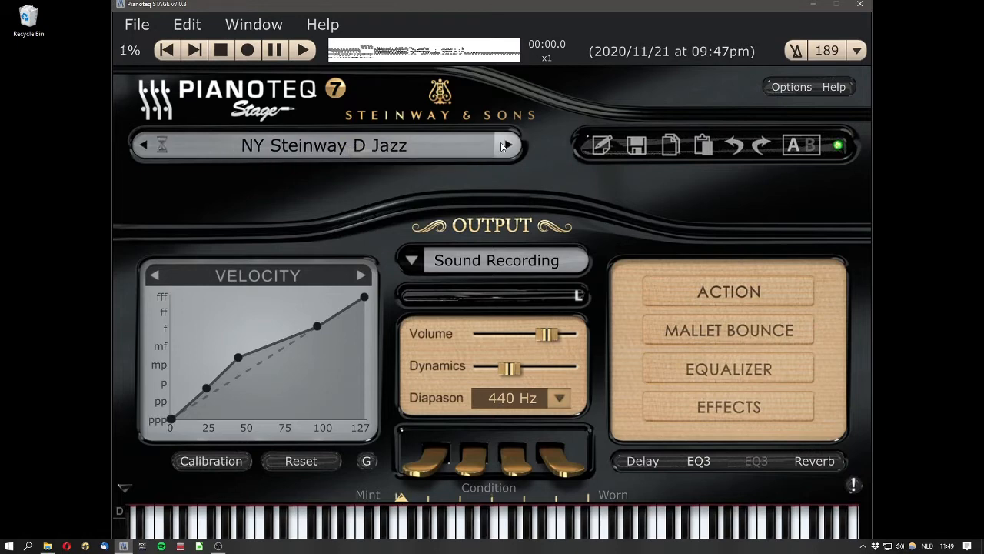
{"action": "left_click", "coordinate": [504, 146]}
{"action": "left_click", "coordinate": [502, 146]}
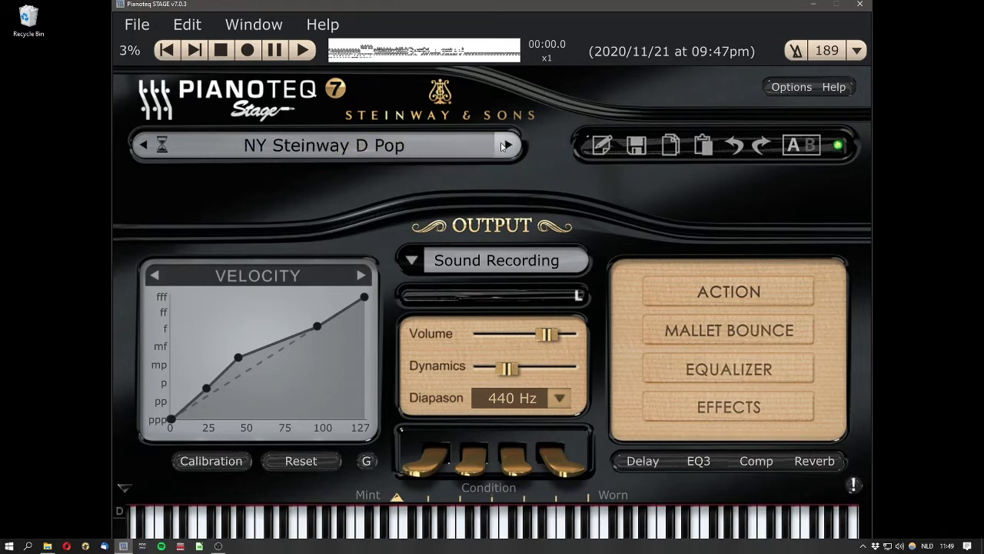
Step: Review the presets offered under Grand Steinway D (New York) without loading a different one
{"action": "left_click", "coordinate": [373, 146]}
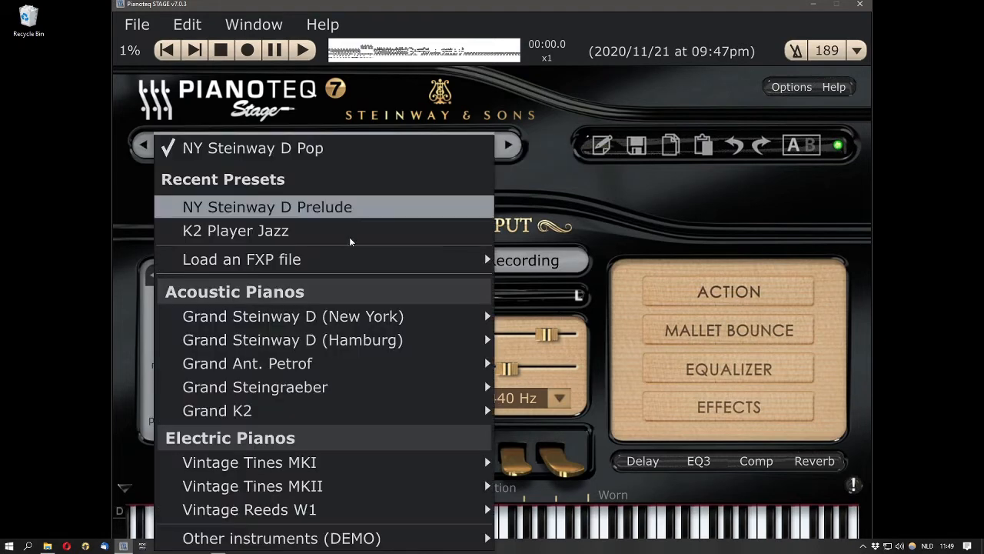
{"action": "mouse_move", "coordinate": [346, 316]}
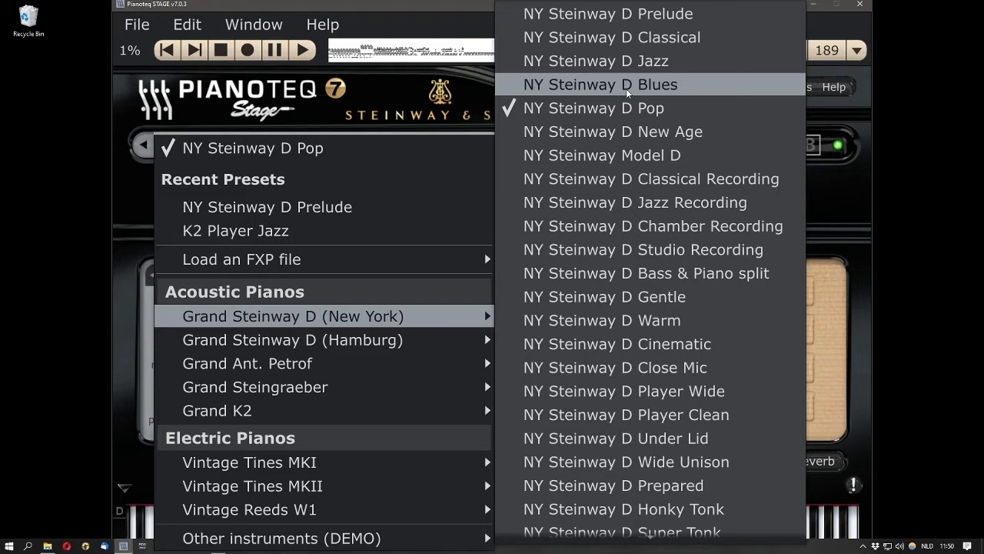
{"action": "left_click", "coordinate": [119, 214]}
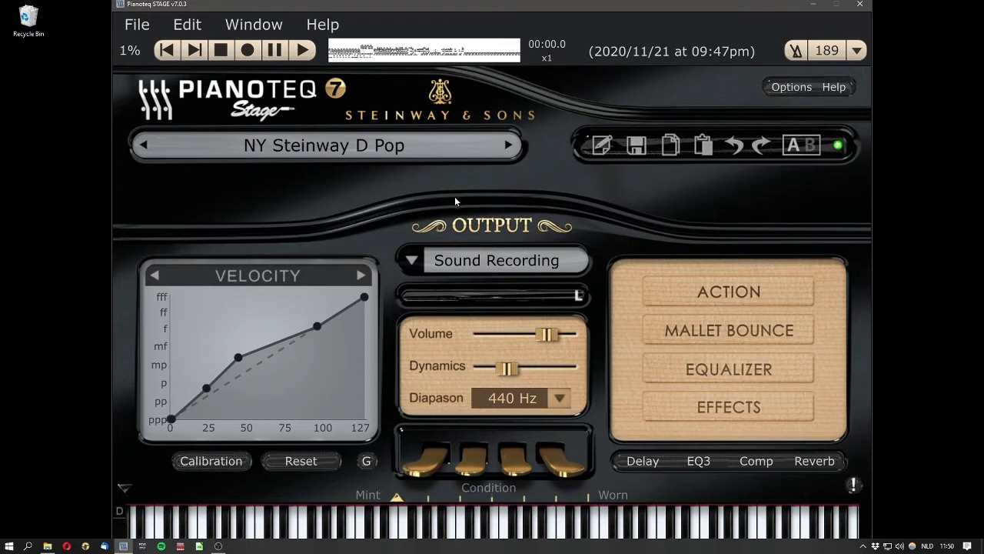
Step: Open the preset manager and look through the full preset table, returning to its first entries
{"action": "left_click", "coordinate": [603, 146]}
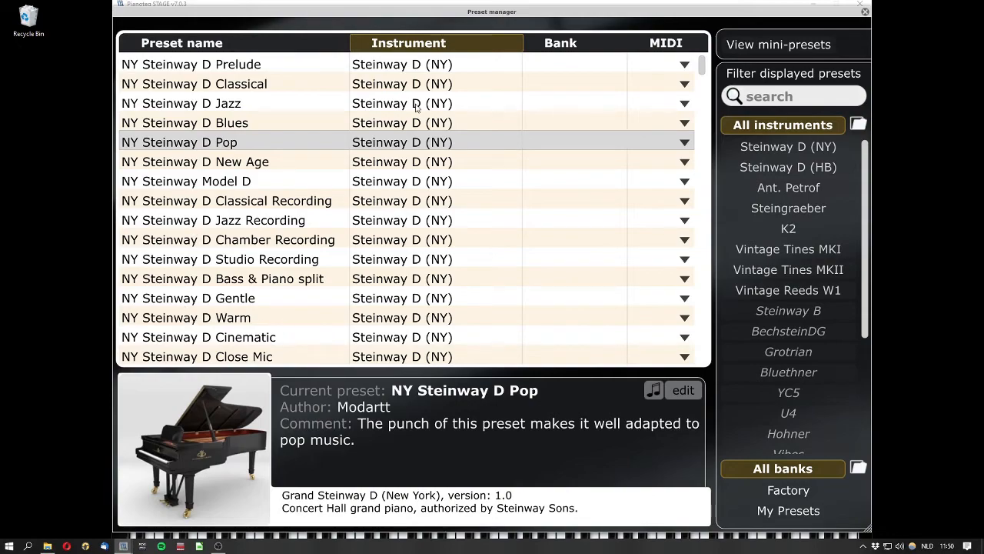
{"action": "scroll", "coordinate": [422, 150], "scroll_direction": "down", "scroll_amount": 4}
{"action": "scroll", "coordinate": [421, 150], "scroll_direction": "down", "scroll_amount": 20}
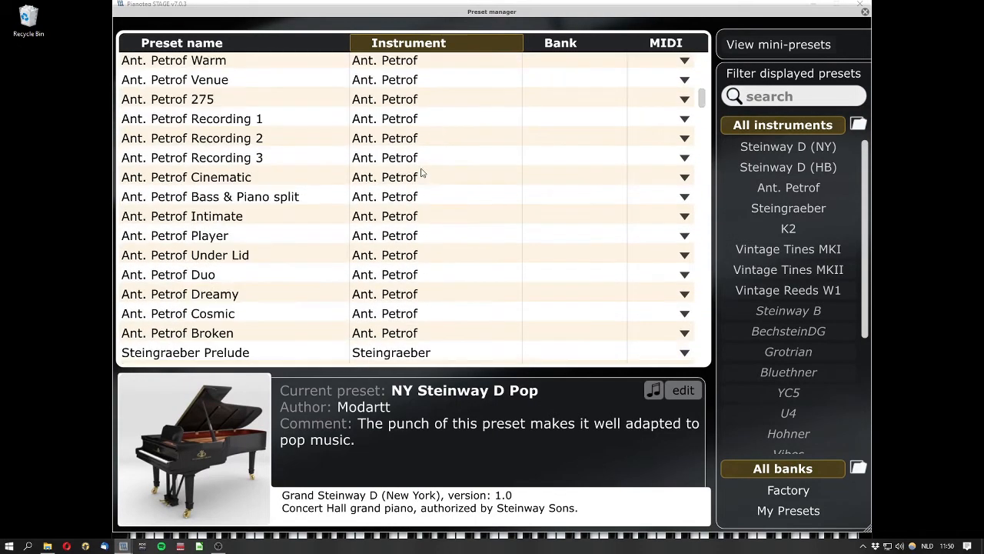
{"action": "scroll", "coordinate": [422, 171], "scroll_direction": "down", "scroll_amount": 3}
{"action": "scroll", "coordinate": [422, 171], "scroll_direction": "up", "scroll_amount": 15}
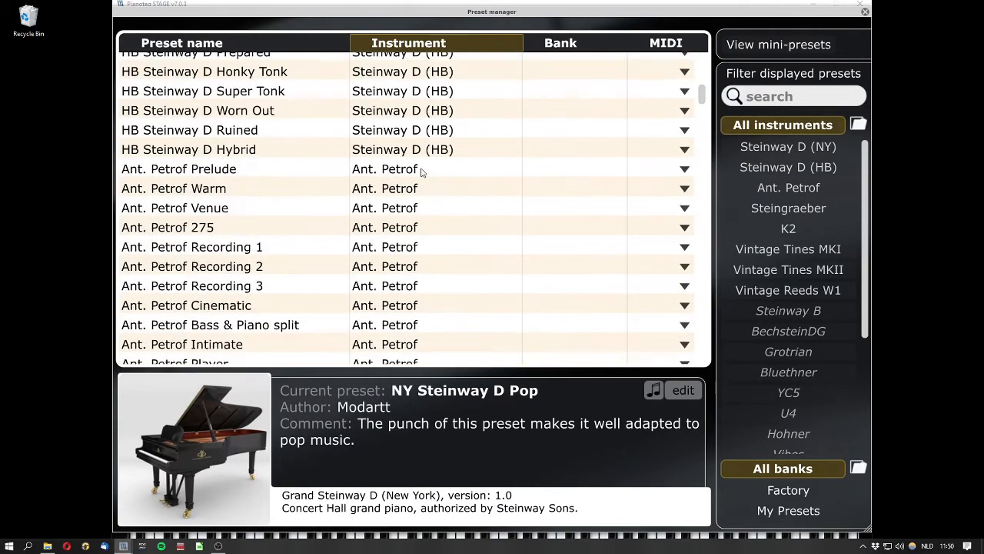
{"action": "scroll", "coordinate": [422, 171], "scroll_direction": "up", "scroll_amount": 5}
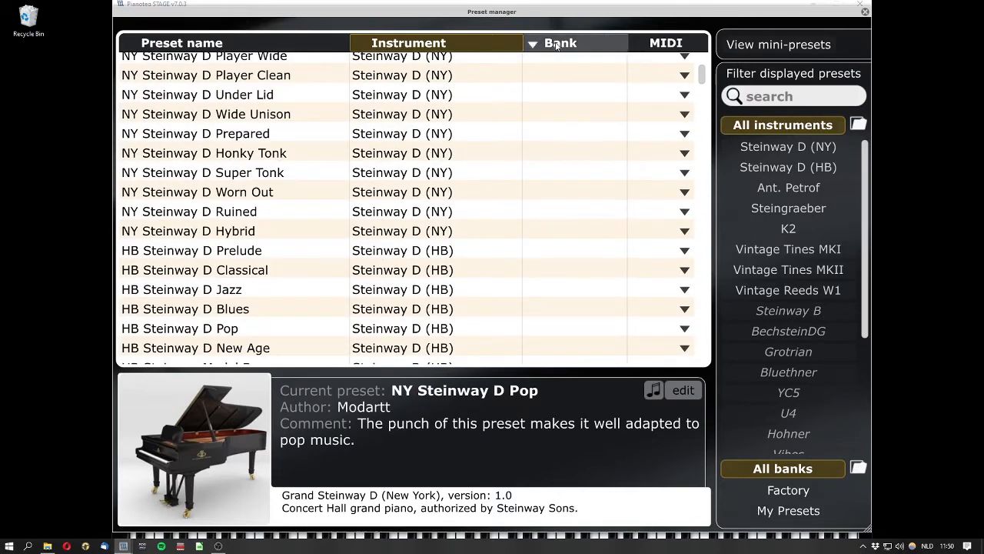
{"action": "mouse_move", "coordinate": [700, 77]}
{"action": "left_mouse_down"}
{"action": "mouse_move", "coordinate": [704, 64]}
{"action": "mouse_move", "coordinate": [702, 123]}
{"action": "mouse_move", "coordinate": [705, 63]}
{"action": "left_mouse_up"}
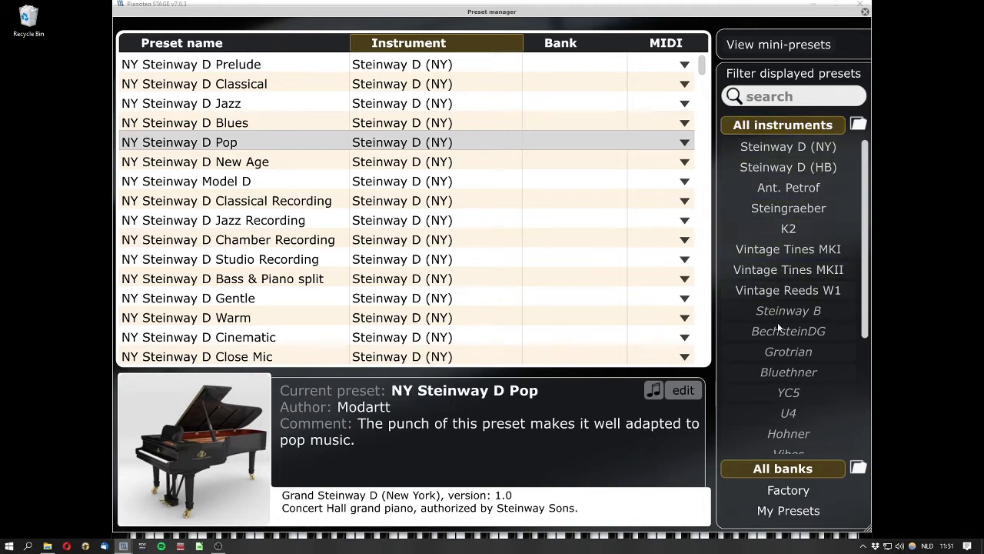
Step: Filter the preset table by Steinway D (NY), Steingraeber and K2 in turn, and restore the display of all instruments
{"action": "left_click", "coordinate": [785, 150]}
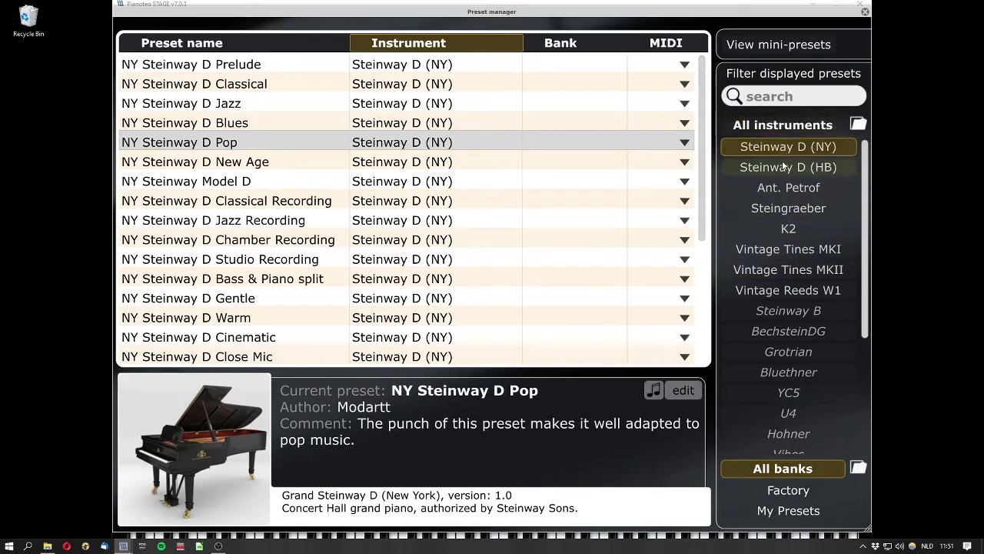
{"action": "left_click", "coordinate": [781, 207]}
{"action": "left_click", "coordinate": [786, 228]}
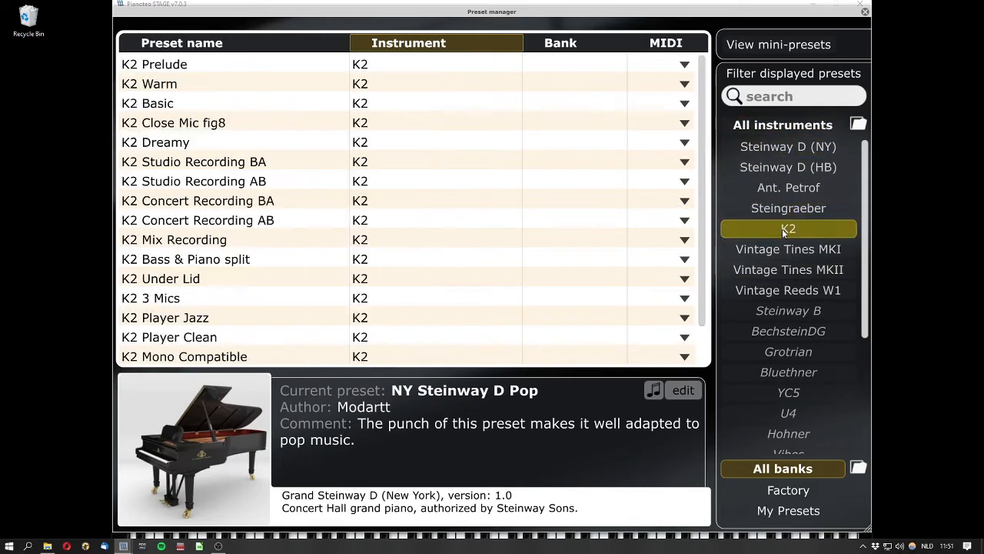
{"action": "left_click", "coordinate": [774, 128]}
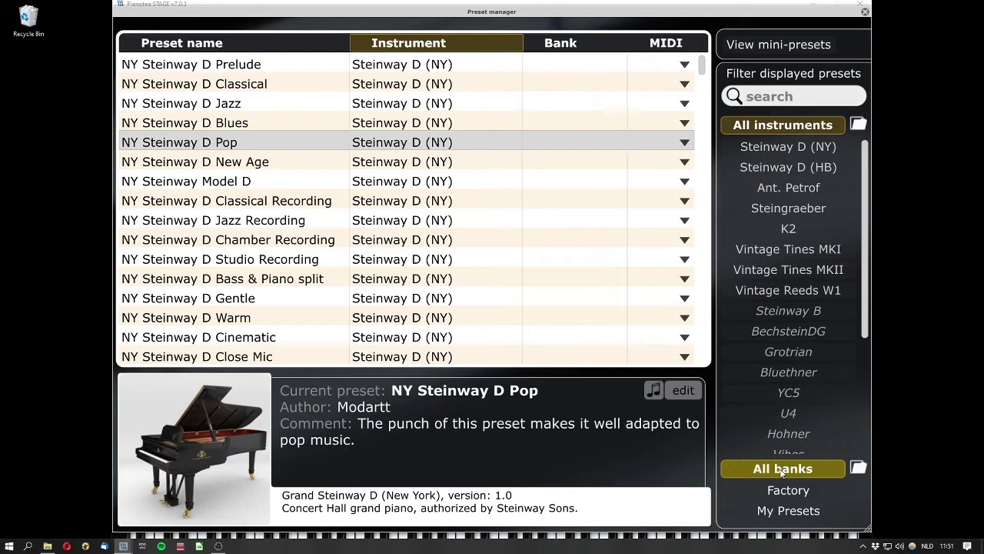
Step: Check the contents of the My Presets bank, show all banks again and close the preset manager
{"action": "left_click", "coordinate": [781, 510]}
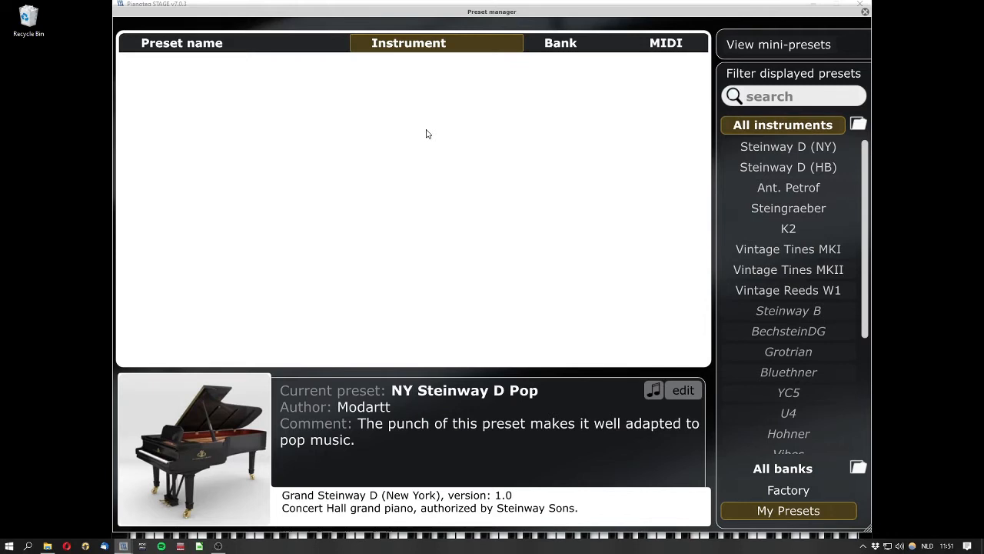
{"action": "left_click", "coordinate": [772, 473]}
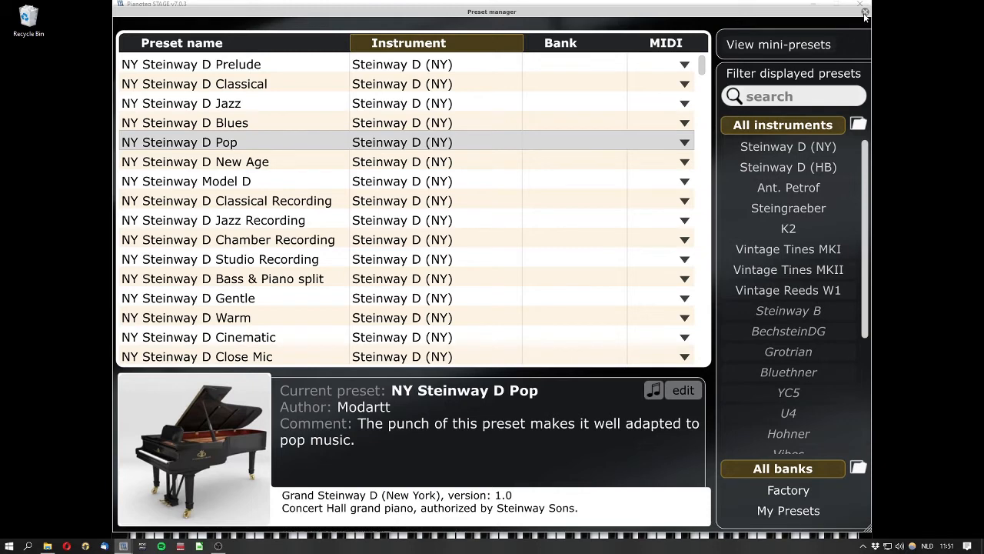
{"action": "left_click", "coordinate": [864, 12]}
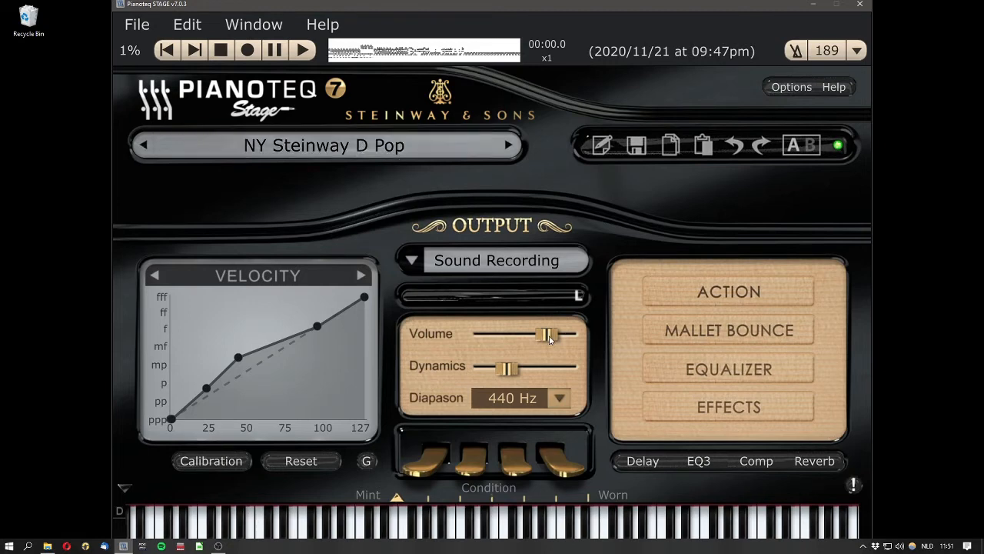
Step: Set the output volume to -7 dB and look over the preset's effects settings
{"action": "left_click_drag", "start_coordinate": [548, 337], "coordinate": [531, 337]}
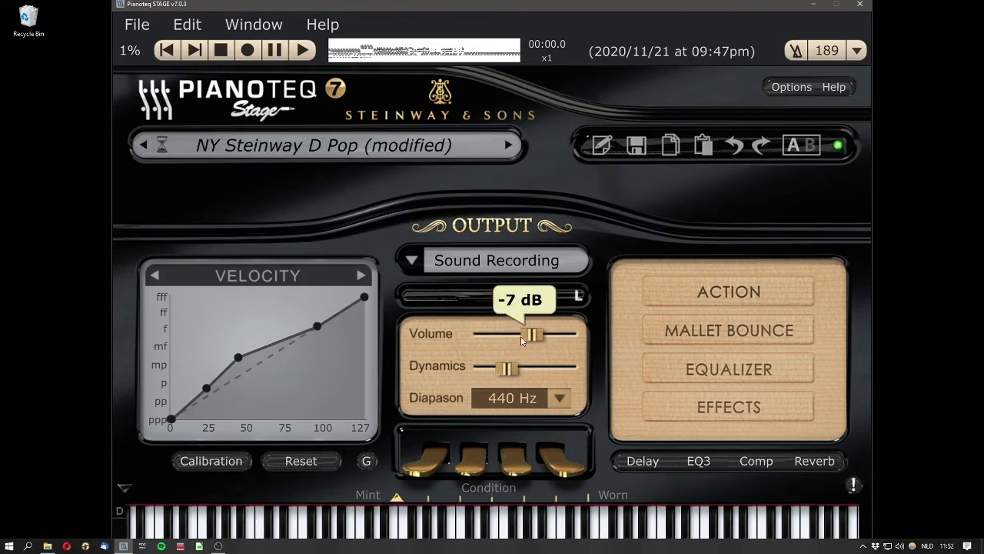
{"action": "left_click", "coordinate": [717, 403]}
{"action": "left_click_drag", "start_coordinate": [719, 306], "coordinate": [769, 313]}
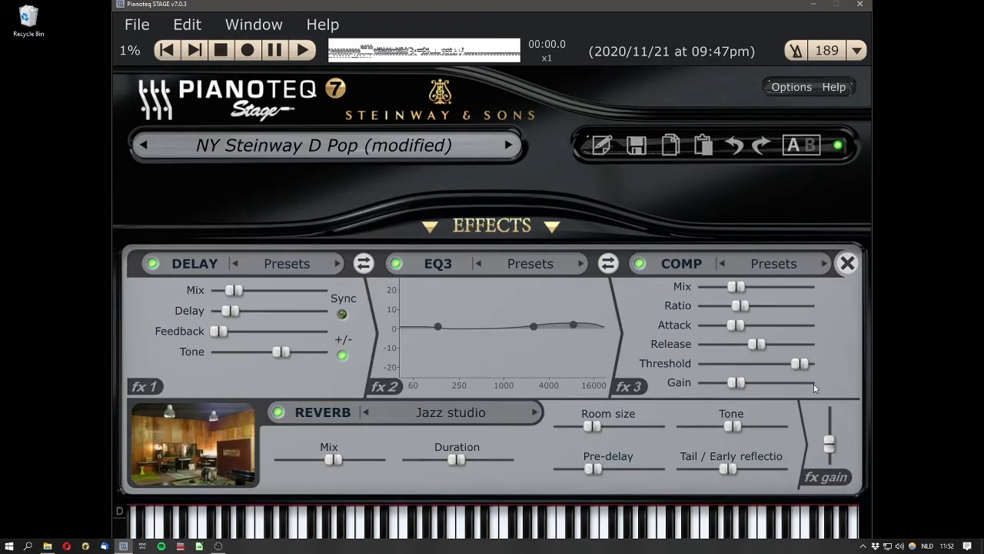
{"action": "left_click", "coordinate": [847, 263]}
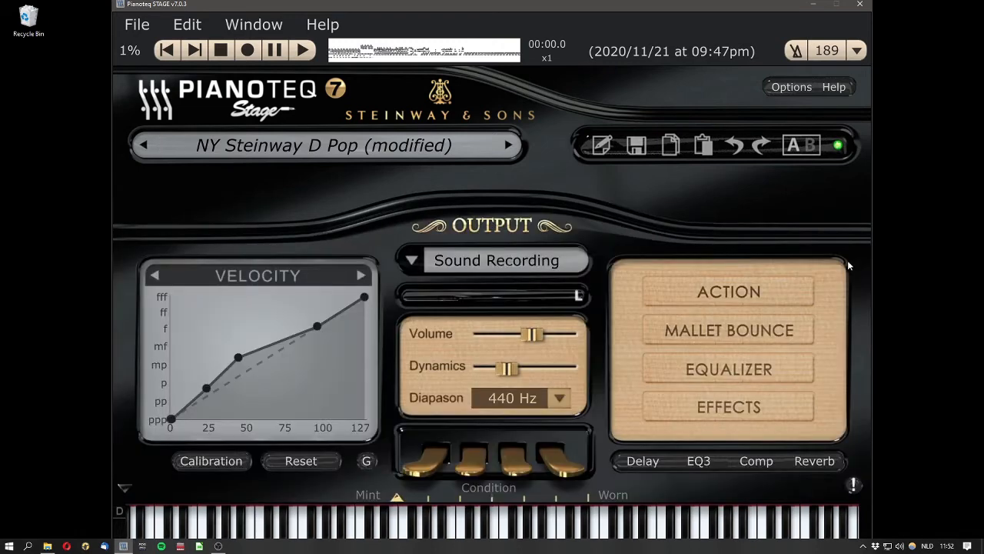
Step: Save the modified sound as a full preset named "new steinway" in the My Presets bank
{"action": "right_click", "coordinate": [638, 148]}
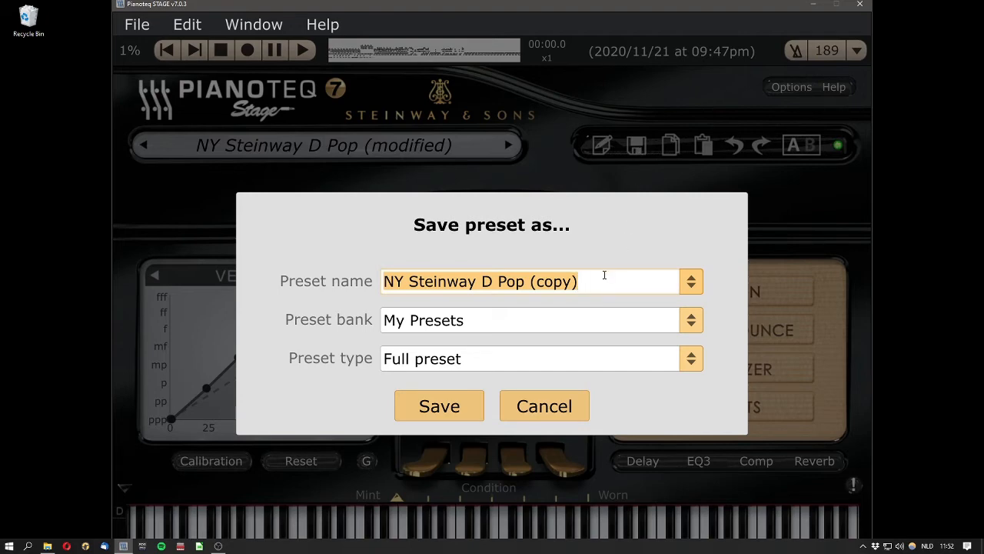
{"action": "type", "text": "new stein"}
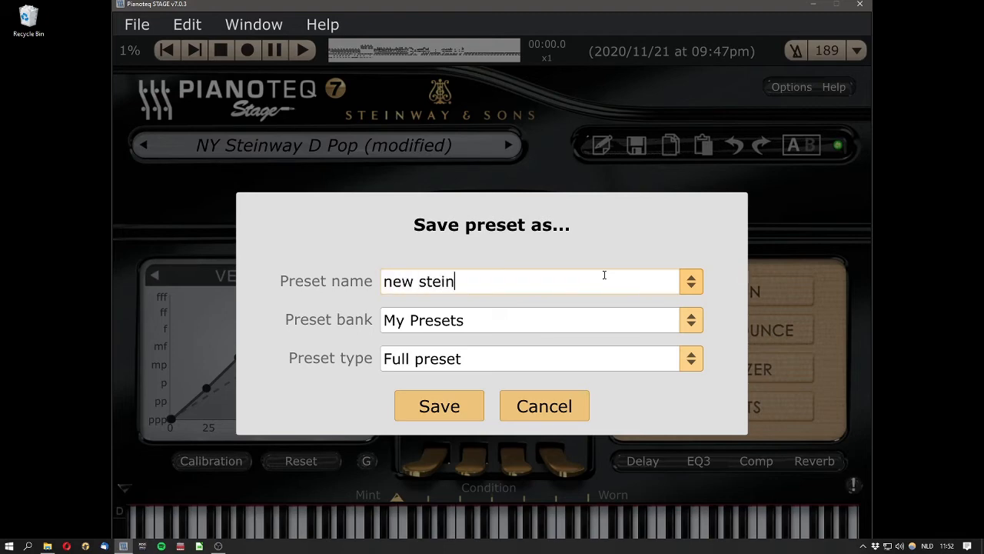
{"action": "type", "text": "way"}
{"action": "left_click", "coordinate": [452, 410]}
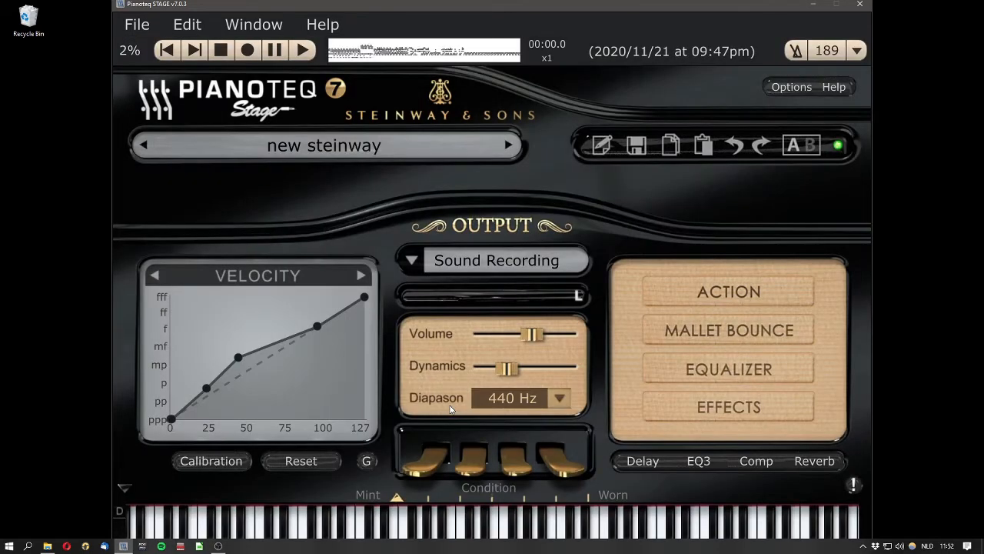
Step: Step forward through the presets from "new steinway" to HB Steinway D Player Wide
{"action": "left_click", "coordinate": [327, 153]}
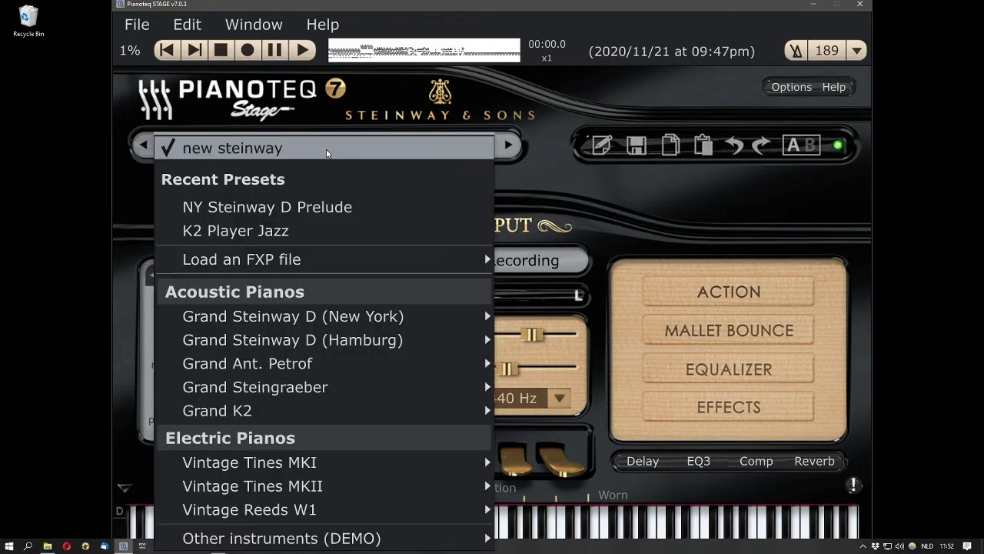
{"action": "left_click", "coordinate": [328, 154]}
{"action": "left_click", "coordinate": [512, 147]}
{"action": "left_click", "coordinate": [512, 147]}
{"action": "left_click", "coordinate": [512, 148]}
{"action": "left_click", "coordinate": [513, 149]}
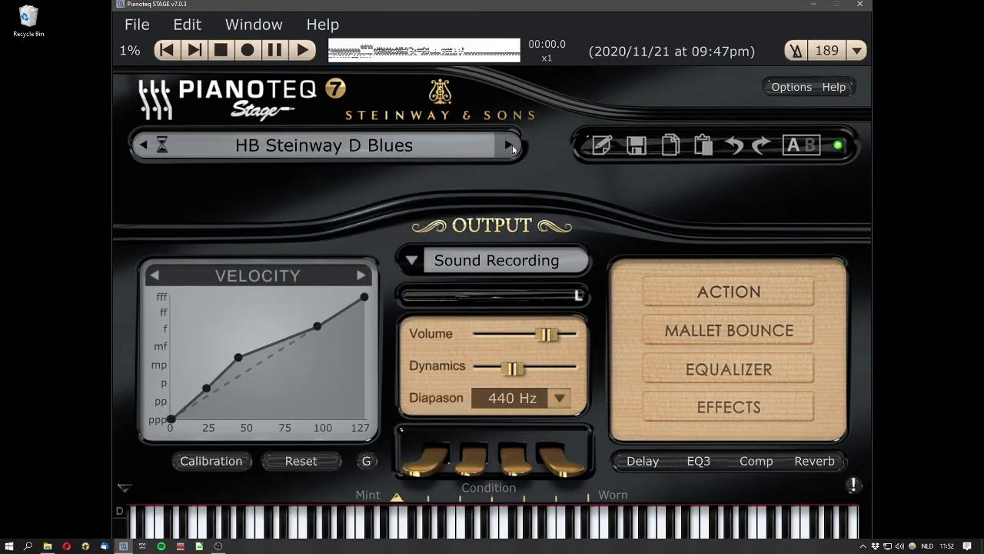
{"action": "left_click", "coordinate": [513, 149]}
{"action": "left_click", "coordinate": [513, 150]}
{"action": "left_click", "coordinate": [513, 149]}
{"action": "left_click", "coordinate": [512, 149]}
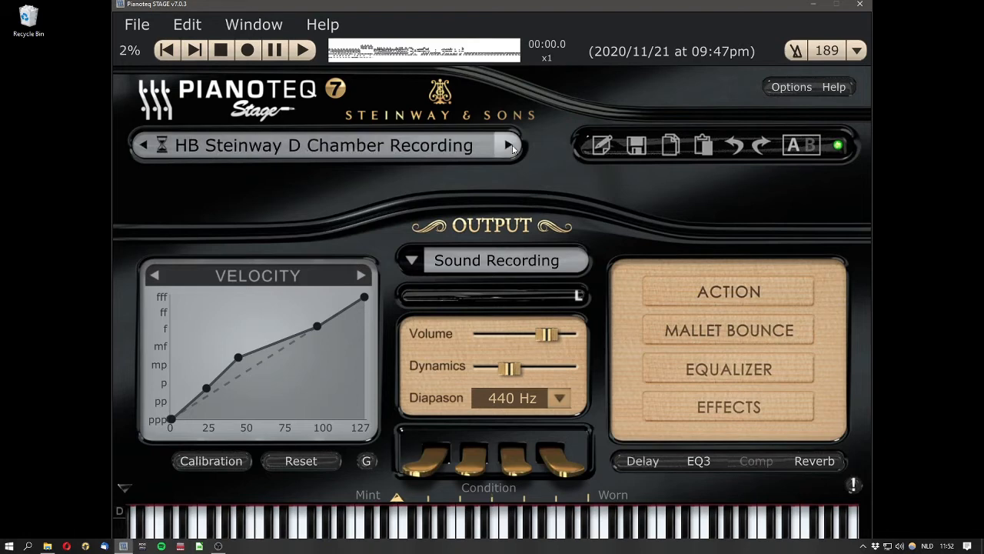
{"action": "left_click", "coordinate": [513, 149]}
{"action": "left_click", "coordinate": [513, 150]}
{"action": "left_click", "coordinate": [513, 149]}
{"action": "left_click", "coordinate": [513, 149]}
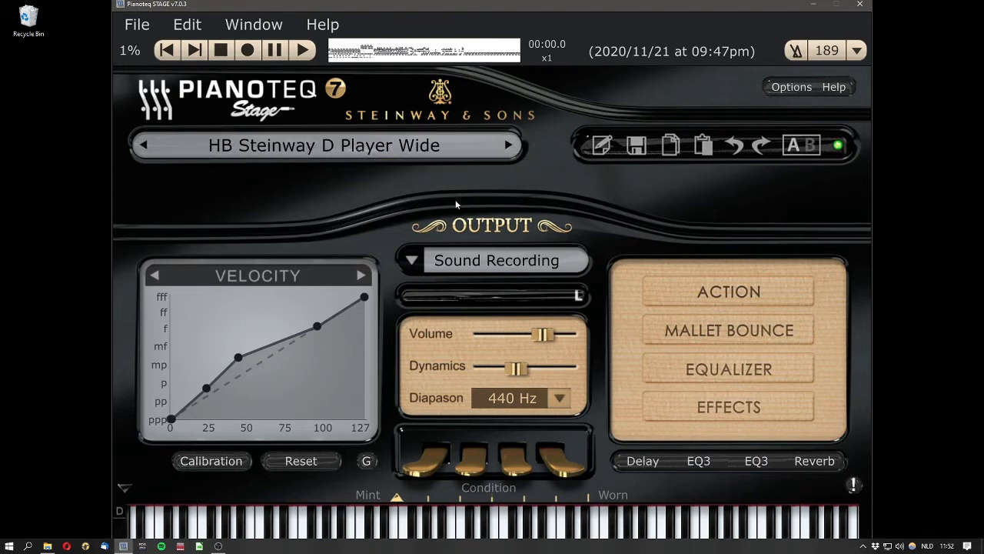
Step: Lower the equalizer curve's second point to about -11 dB near 400 Hz and close the equalizer
{"action": "left_click", "coordinate": [717, 375]}
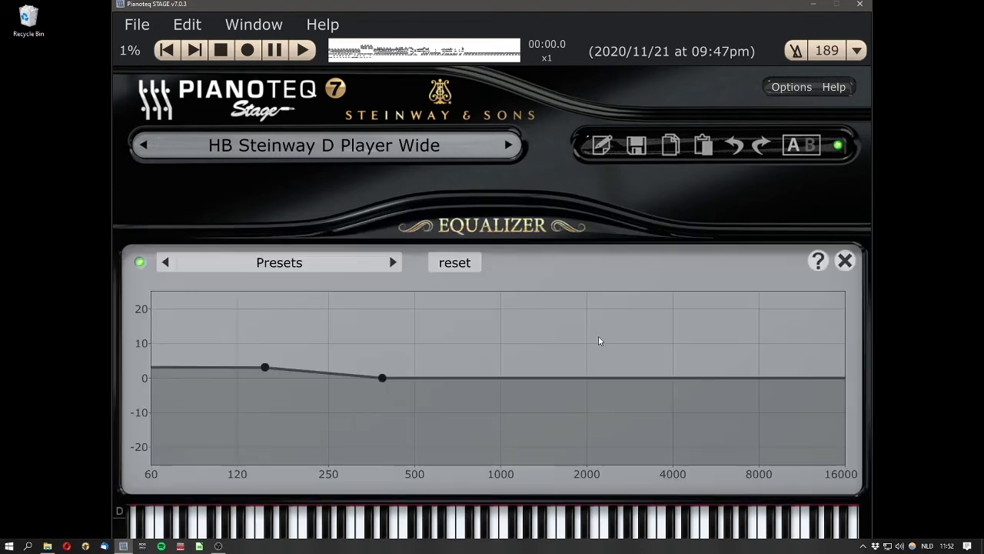
{"action": "left_click_drag", "start_coordinate": [382, 377], "coordinate": [389, 416]}
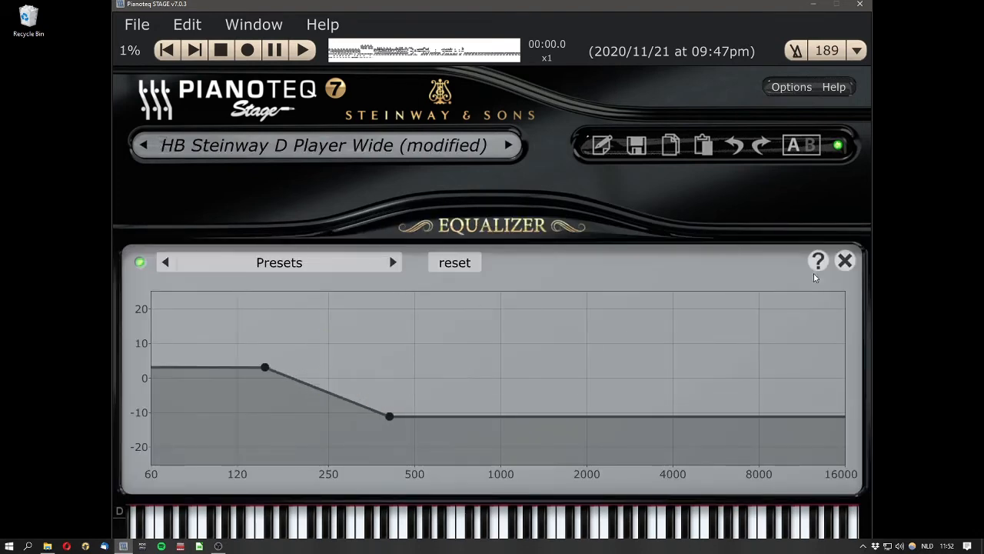
{"action": "left_click", "coordinate": [845, 260]}
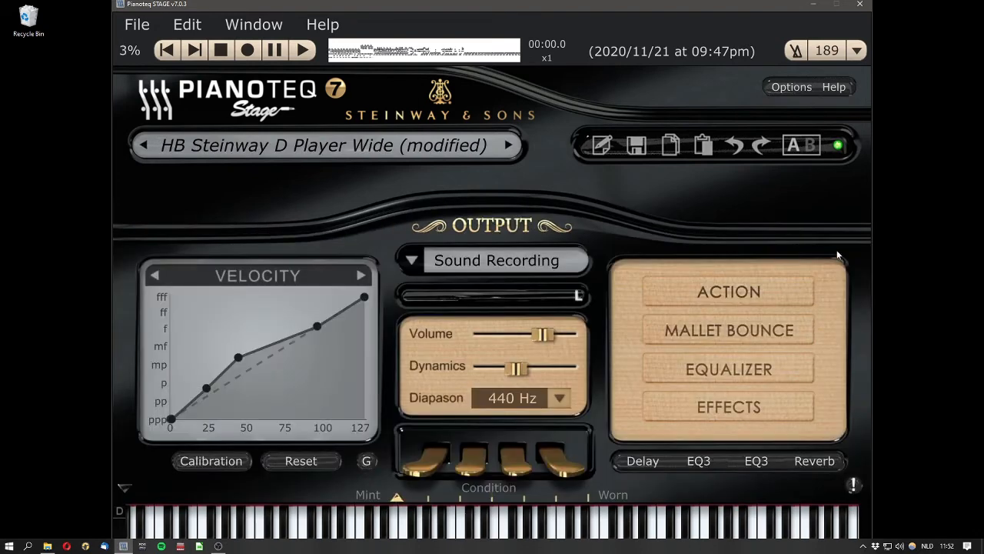
Step: Save the modified sound as a full preset named "another preset" in the My Presets bank
{"action": "left_click", "coordinate": [636, 145]}
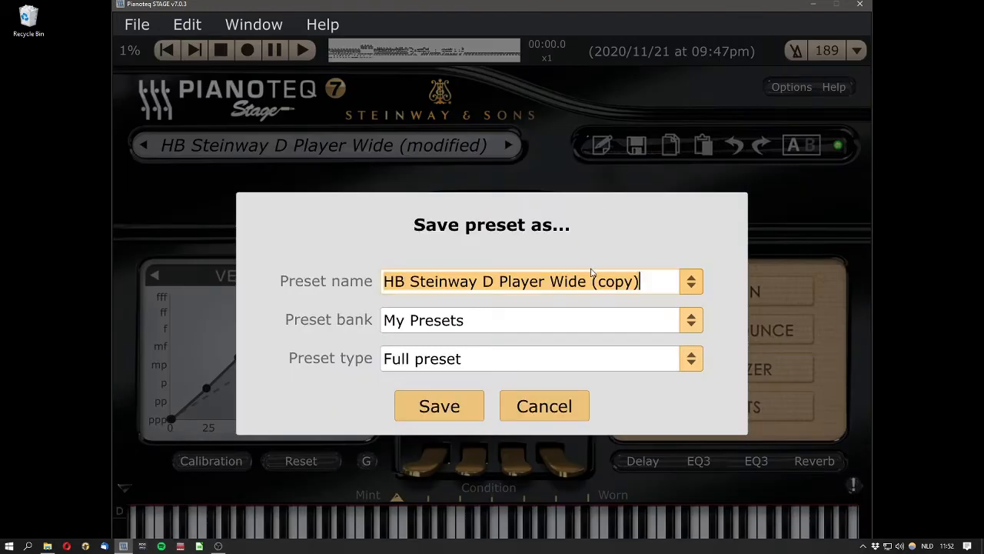
{"action": "type", "text": "another"}
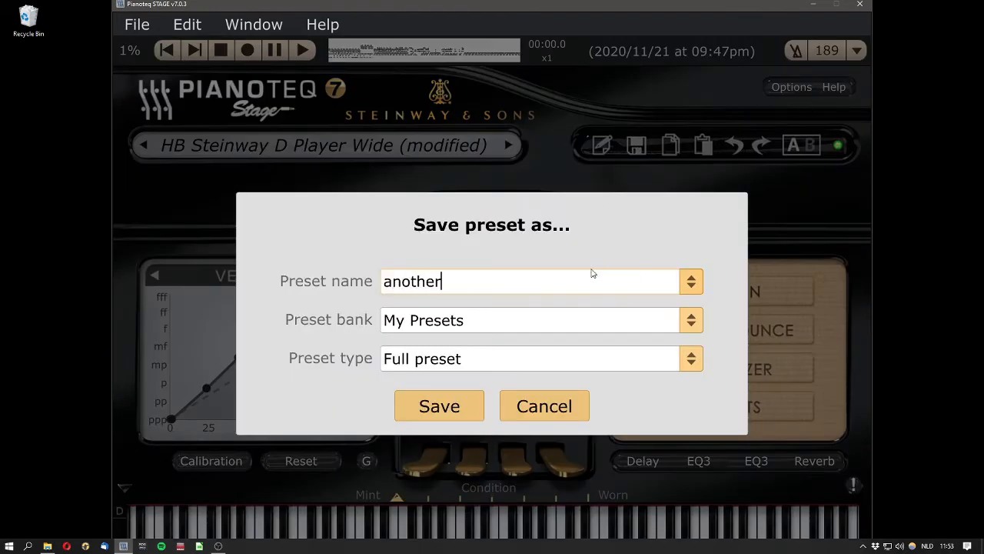
{"action": "type", "text": " preset"}
{"action": "left_click", "coordinate": [439, 406]}
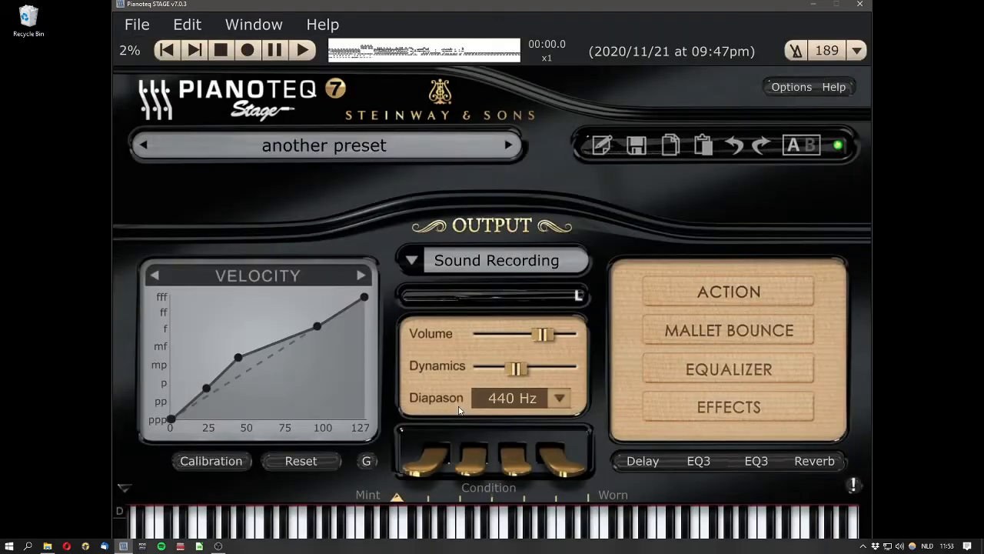
Step: Look for both custom presets in the preset manager, filter it by the My Presets bank and close it
{"action": "left_click", "coordinate": [601, 146]}
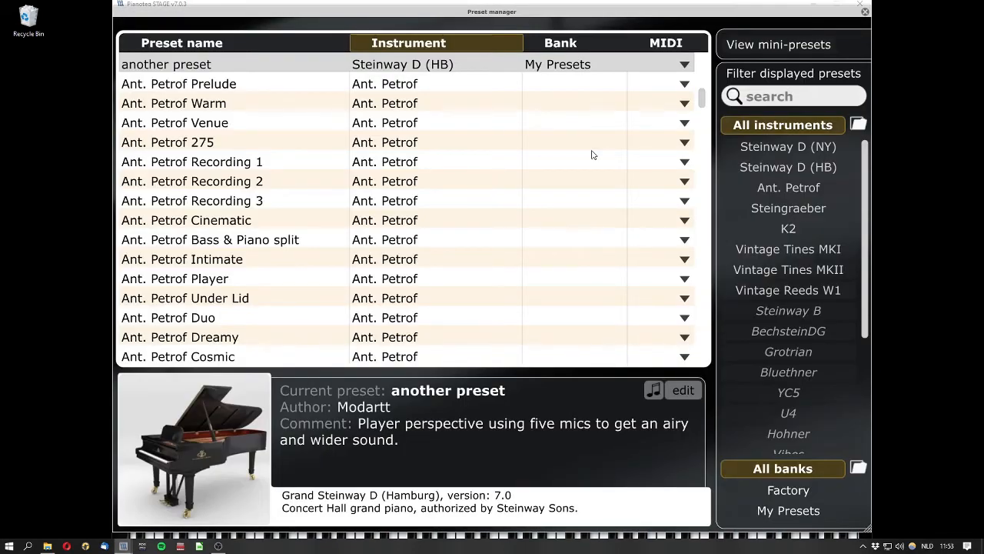
{"action": "scroll", "coordinate": [592, 155], "scroll_direction": "up", "scroll_amount": 5}
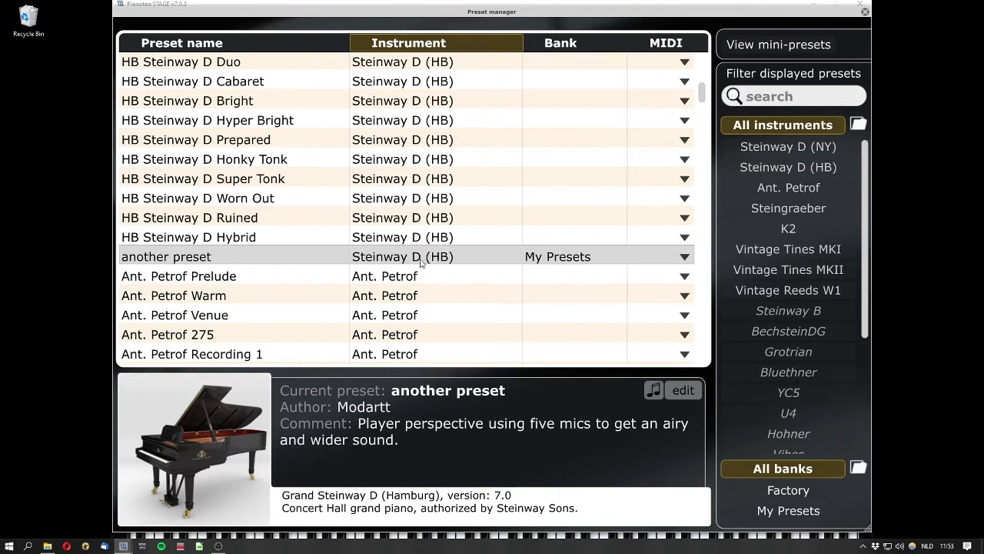
{"action": "scroll", "coordinate": [543, 265], "scroll_direction": "up", "scroll_amount": 10}
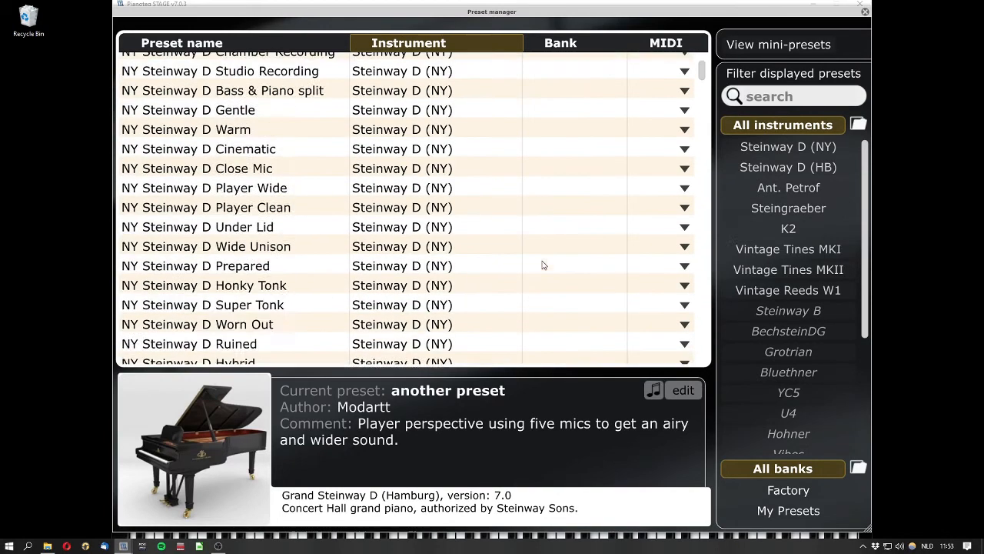
{"action": "scroll", "coordinate": [542, 265], "scroll_direction": "down", "scroll_amount": 4}
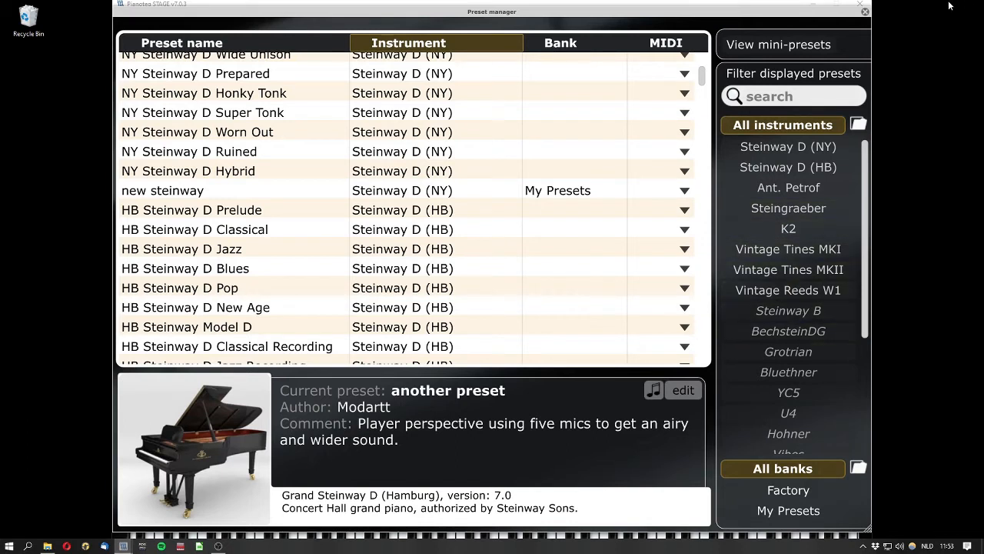
{"action": "left_click", "coordinate": [781, 514]}
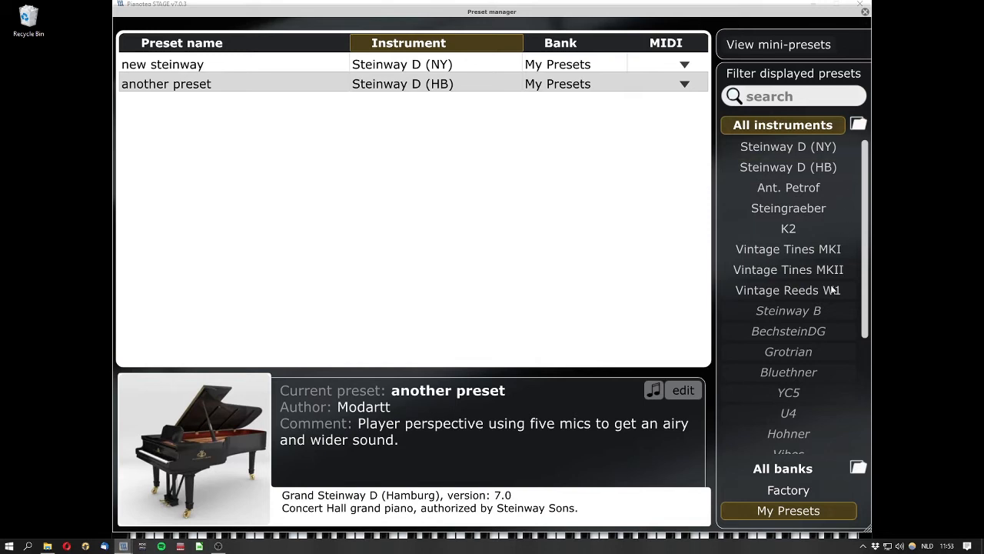
{"action": "left_click", "coordinate": [866, 12]}
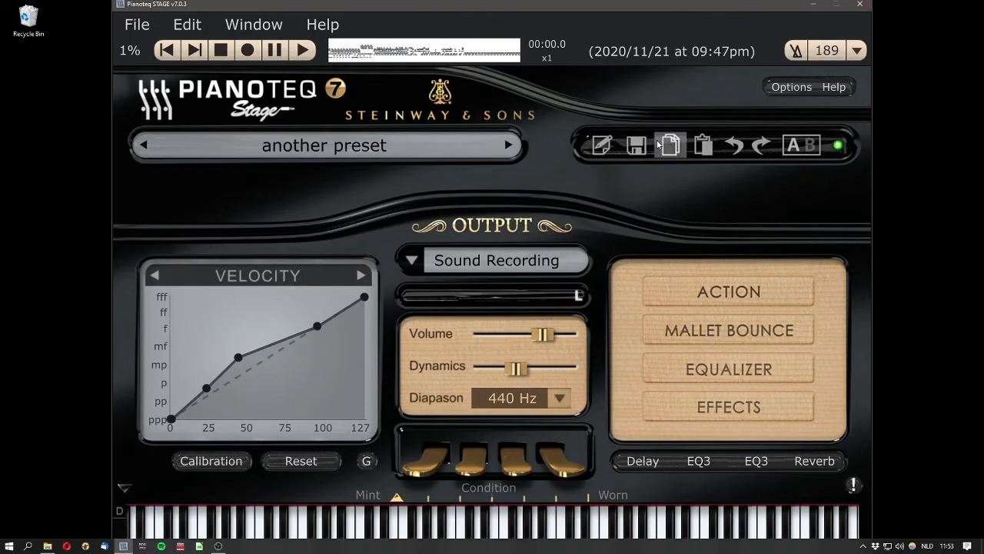
Step: Check the filtered preset list under Grand Steinway D (New York) and step through the custom presets, ending on "another preset"
{"action": "left_click", "coordinate": [316, 151]}
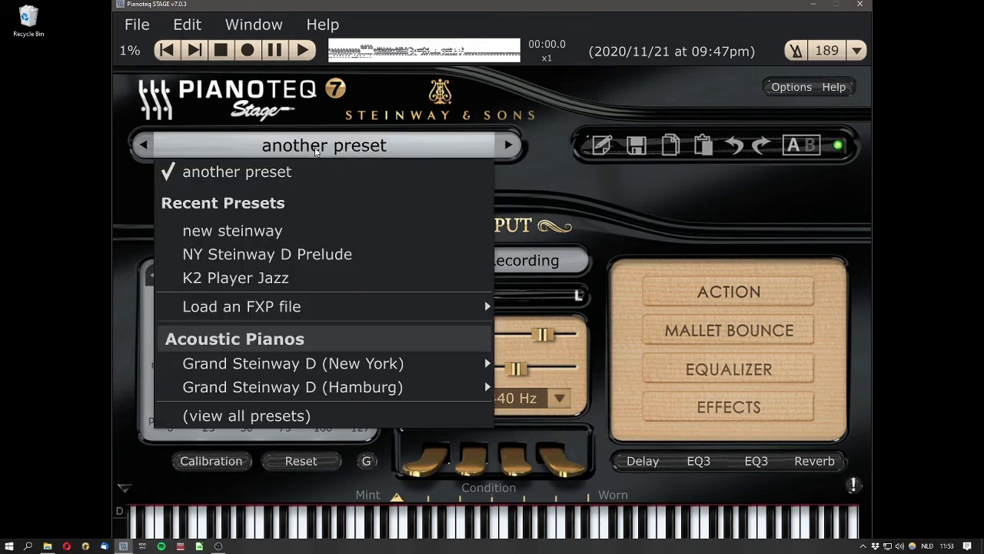
{"action": "mouse_move", "coordinate": [274, 371]}
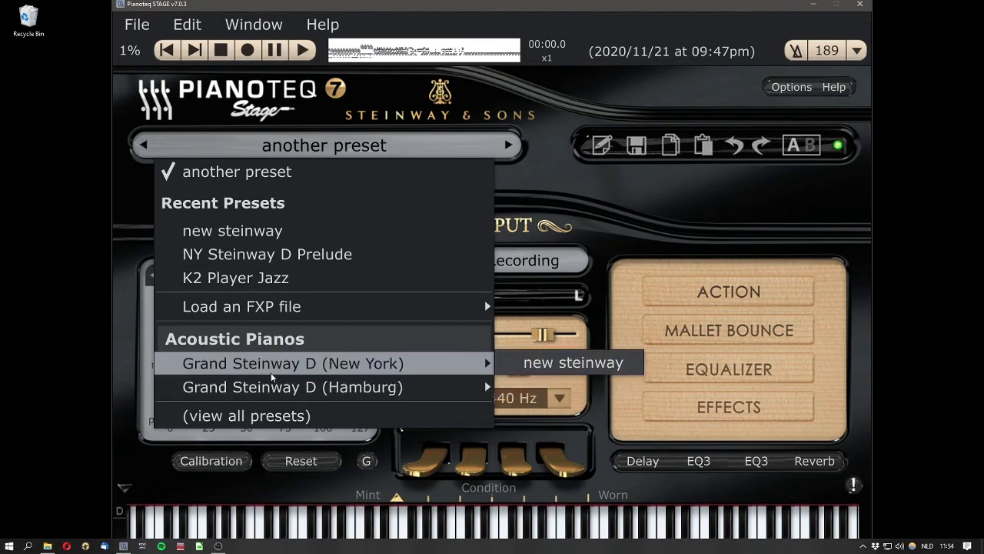
{"action": "left_click", "coordinate": [366, 150]}
{"action": "left_click", "coordinate": [508, 146]}
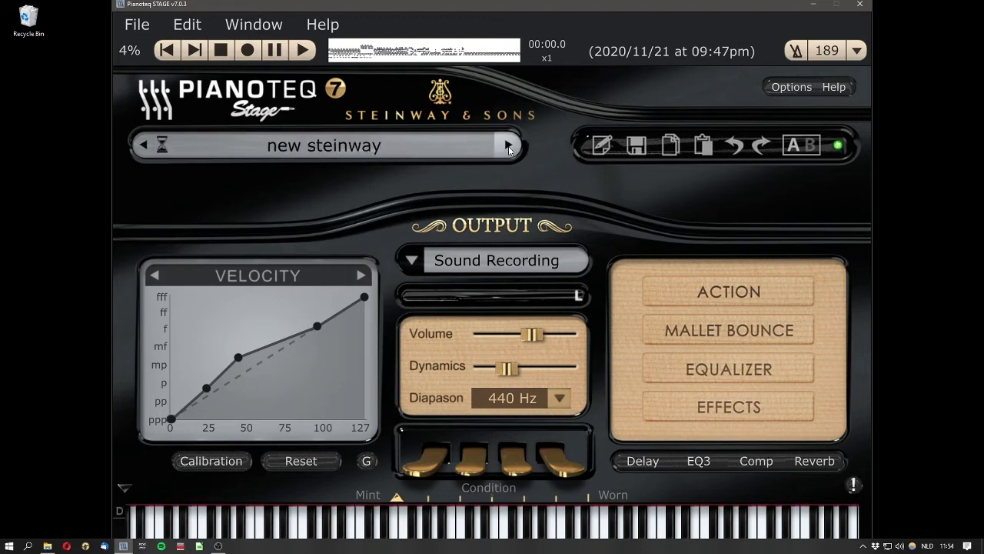
{"action": "left_click", "coordinate": [508, 146]}
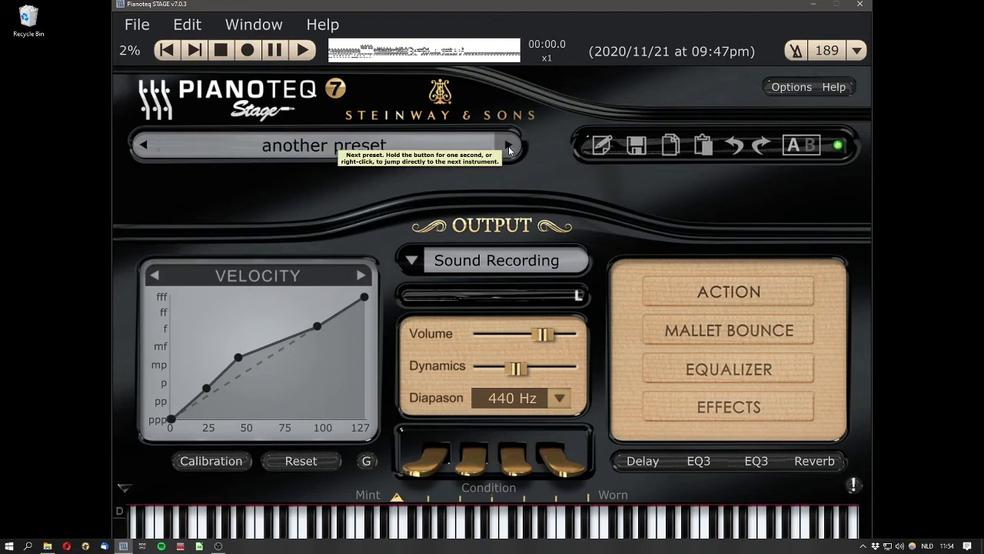
{"action": "left_click", "coordinate": [509, 146]}
{"action": "left_click", "coordinate": [509, 146]}
Step: Restore the display of all presets and look over the full list of acoustic and electric pianos
{"action": "left_click", "coordinate": [339, 148]}
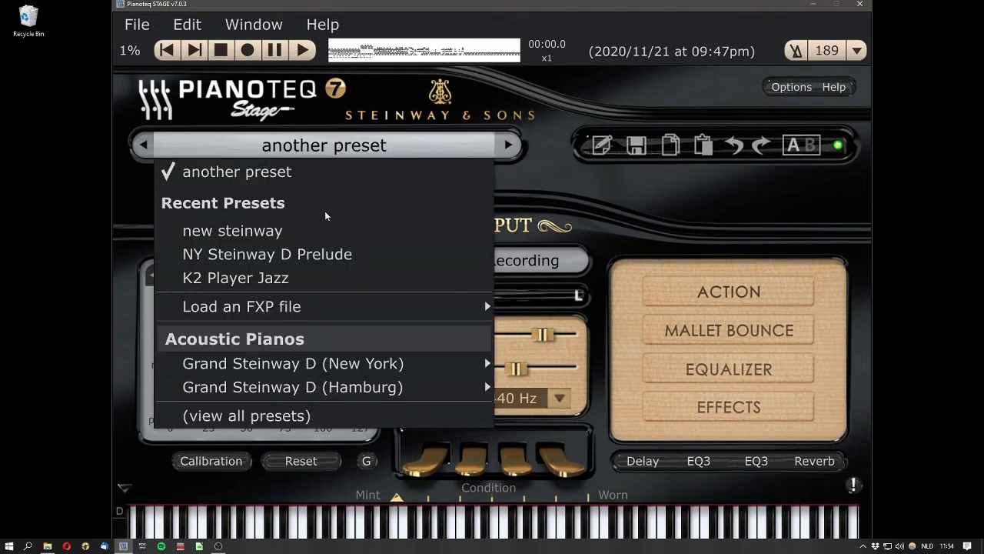
{"action": "left_click", "coordinate": [284, 414]}
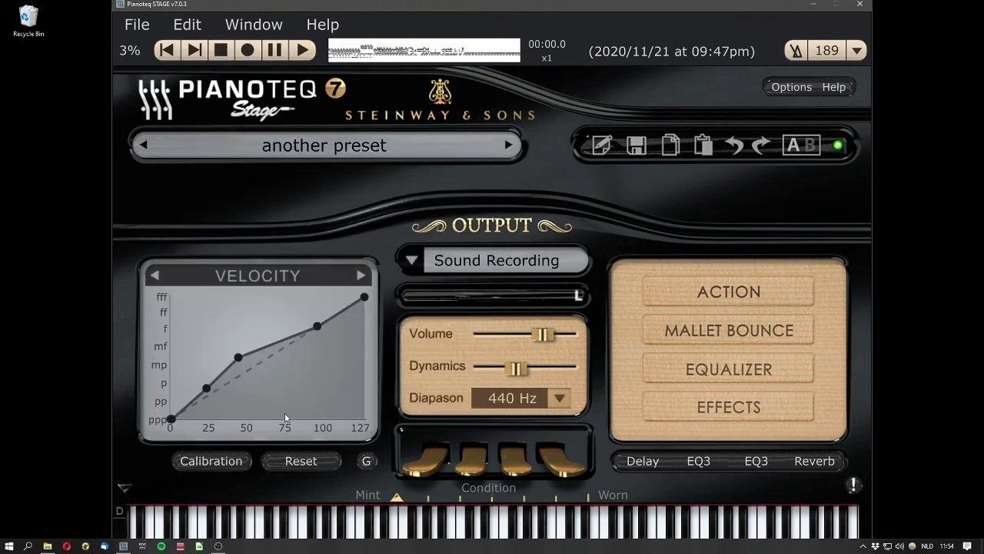
{"action": "left_click", "coordinate": [347, 148]}
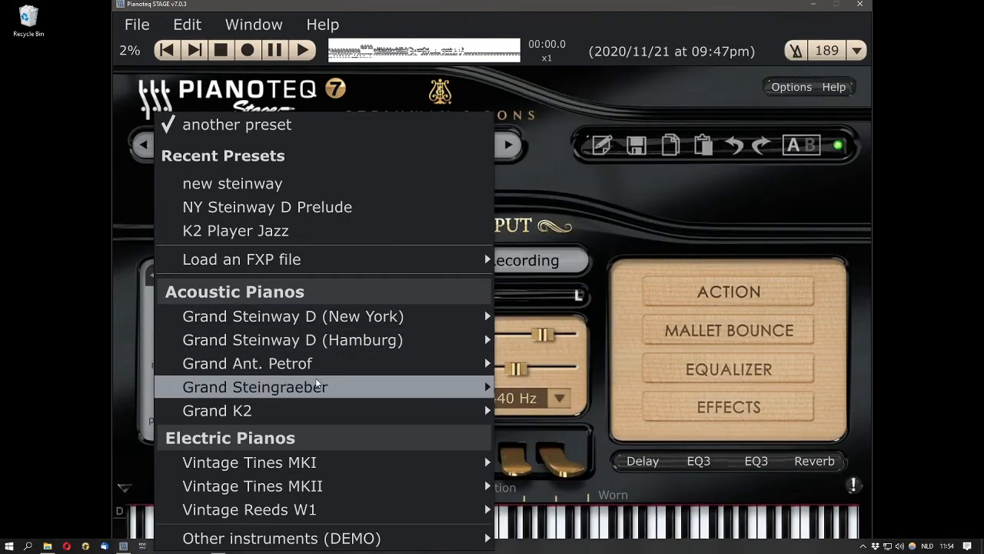
{"action": "mouse_move", "coordinate": [309, 410]}
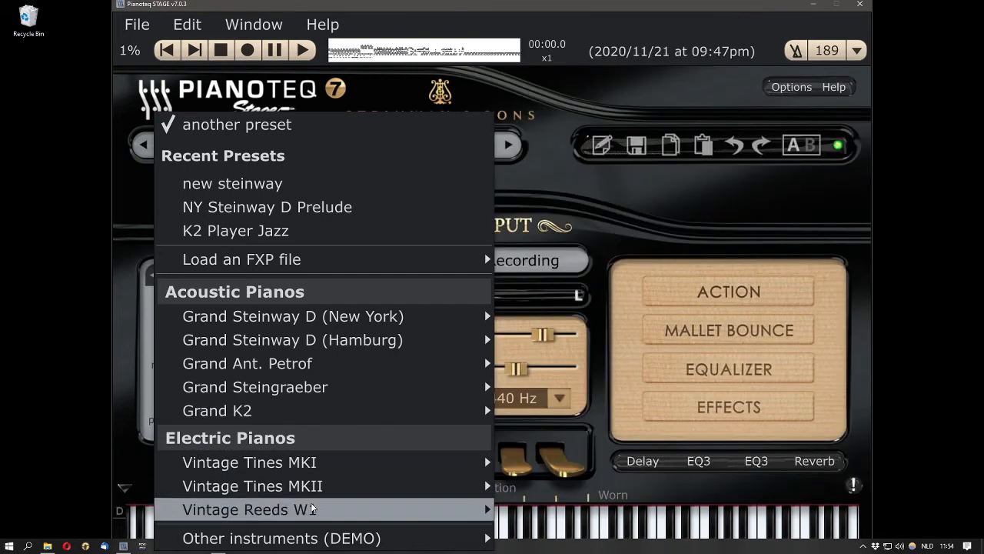
{"action": "mouse_move", "coordinate": [316, 489]}
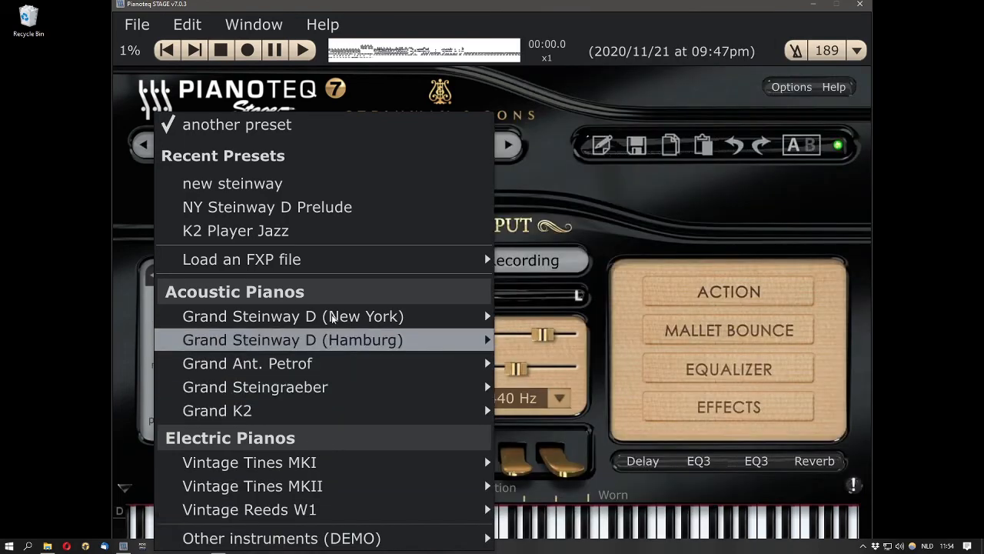
{"action": "left_click", "coordinate": [524, 177]}
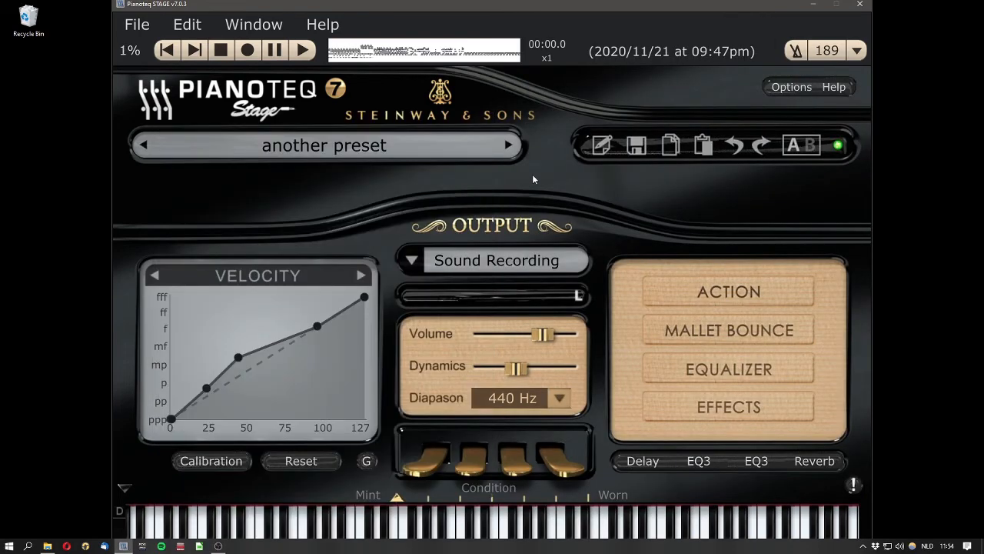
Step: Filter the preset manager by the My Presets bank again and close it
{"action": "left_click", "coordinate": [602, 148]}
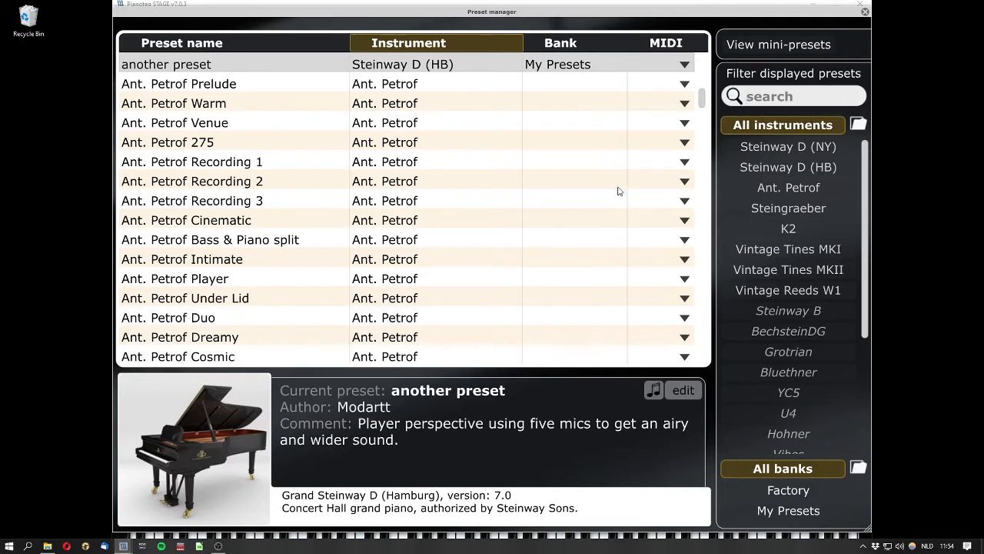
{"action": "left_click", "coordinate": [765, 510]}
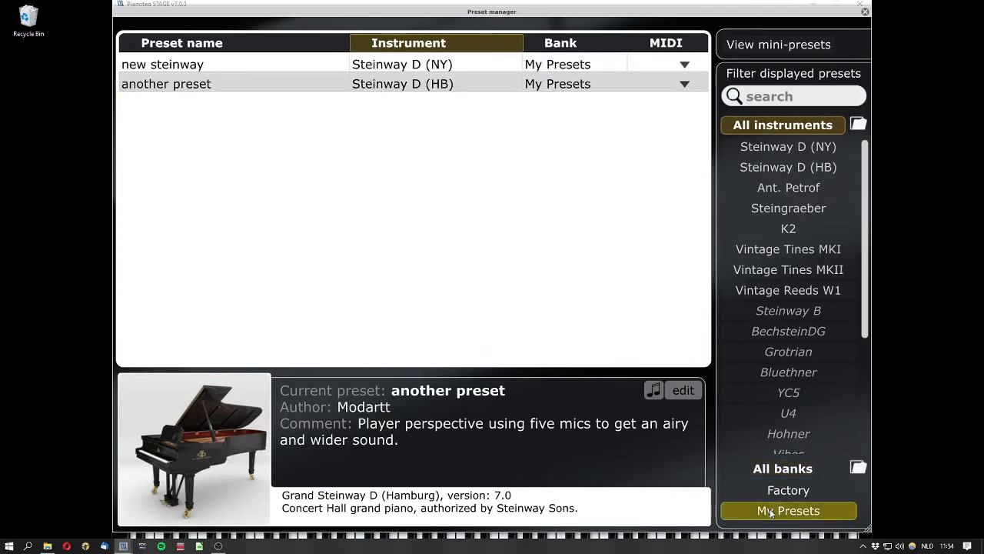
{"action": "left_click", "coordinate": [866, 12]}
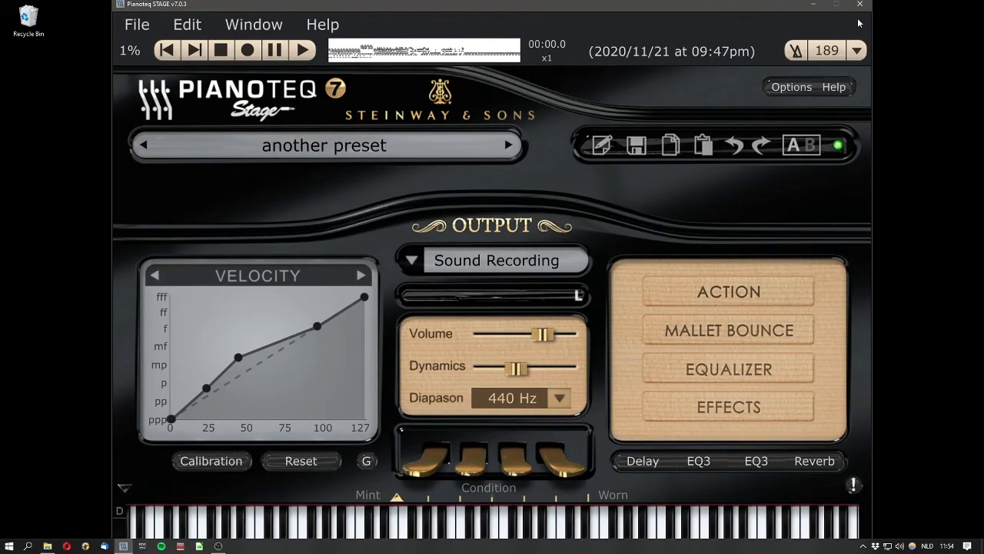
Step: Check the custom presets listed under Grand Steinway D (New York) and Grand Steinway D (Hamburg) without changing the loaded preset
{"action": "left_click", "coordinate": [339, 153]}
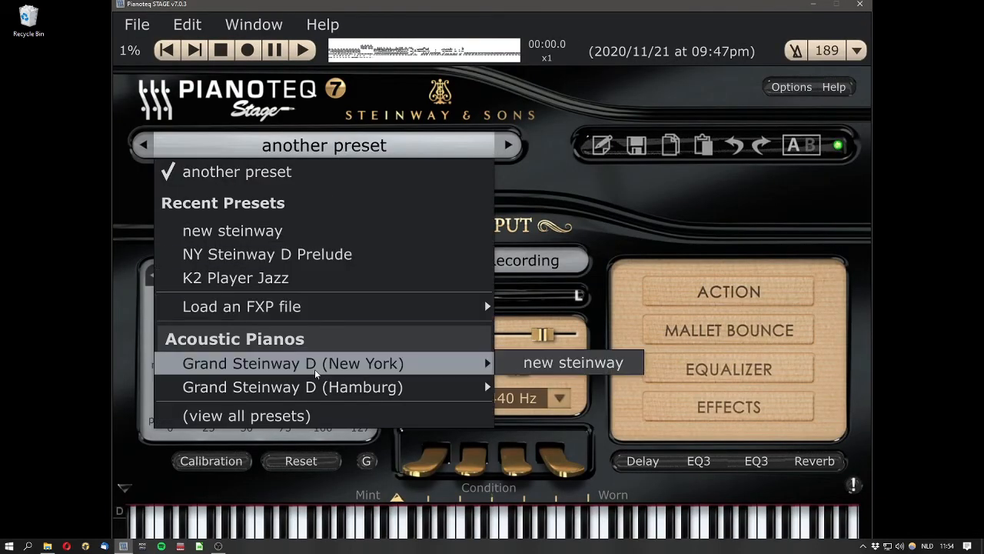
{"action": "mouse_move", "coordinate": [311, 387]}
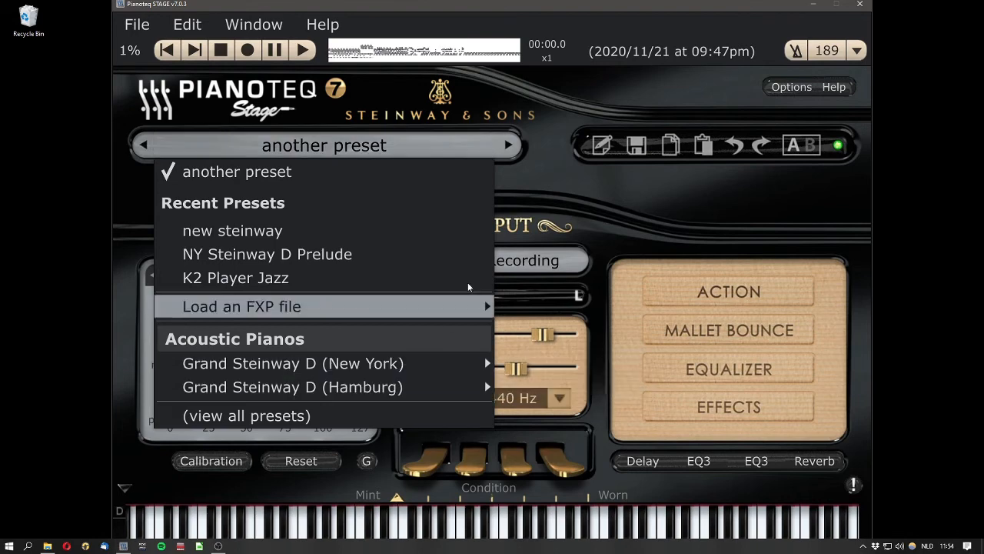
{"action": "left_click", "coordinate": [532, 183]}
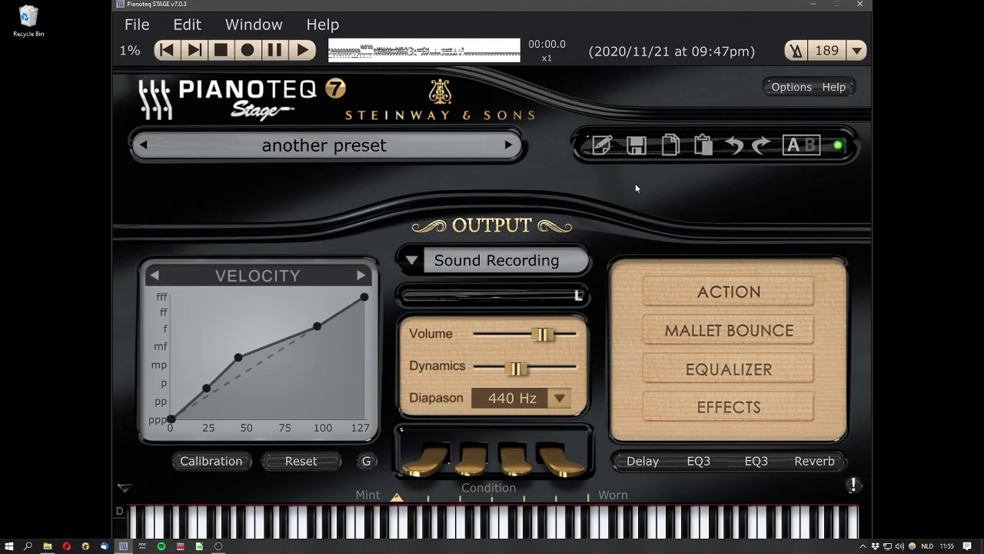
Step: Open the preset banks' folder in File Explorer from the preset manager and view the files in My Presets
{"action": "left_click", "coordinate": [599, 147]}
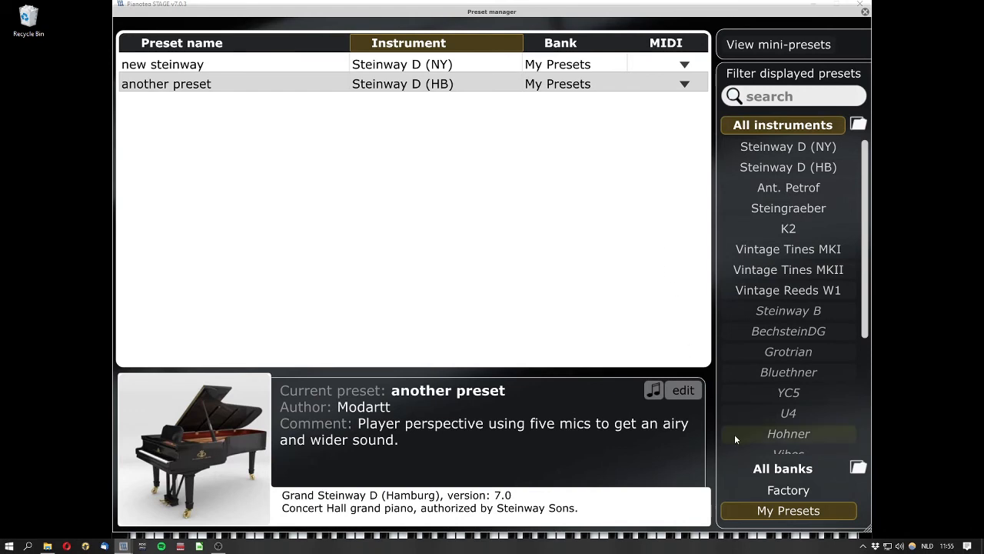
{"action": "left_click", "coordinate": [859, 468]}
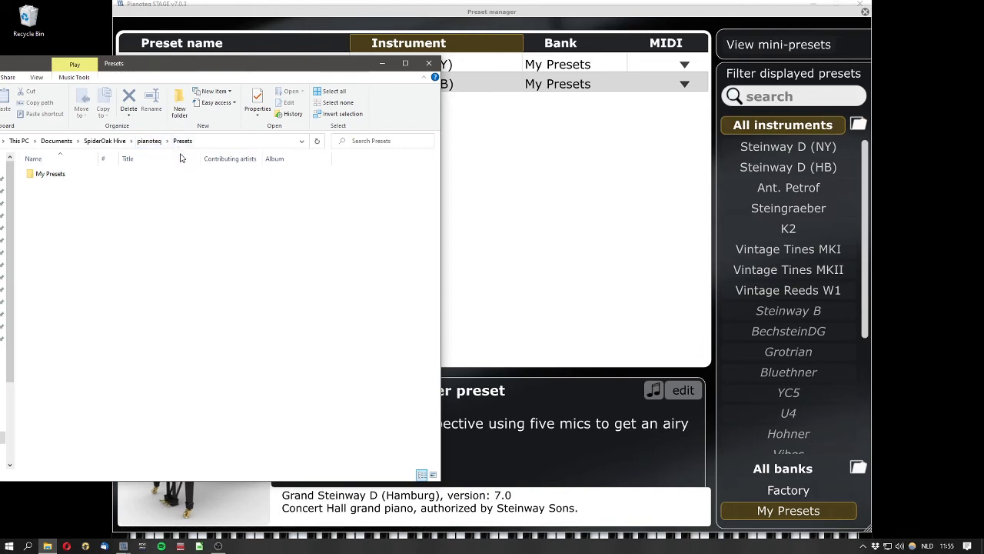
{"action": "double_click", "coordinate": [30, 175]}
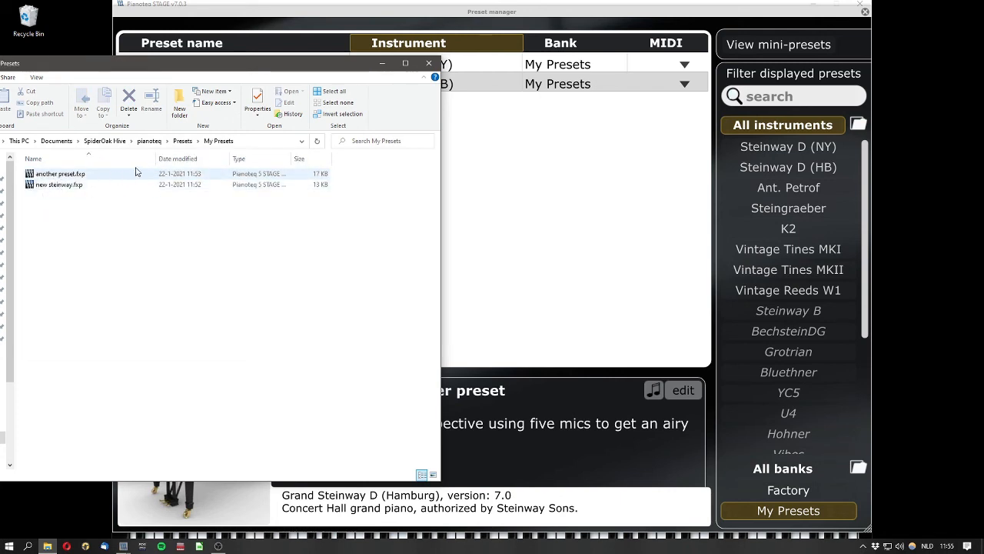
Step: Go up to the Presets folder and create a new subfolder named live_presets beside My Presets
{"action": "left_click", "coordinate": [182, 142]}
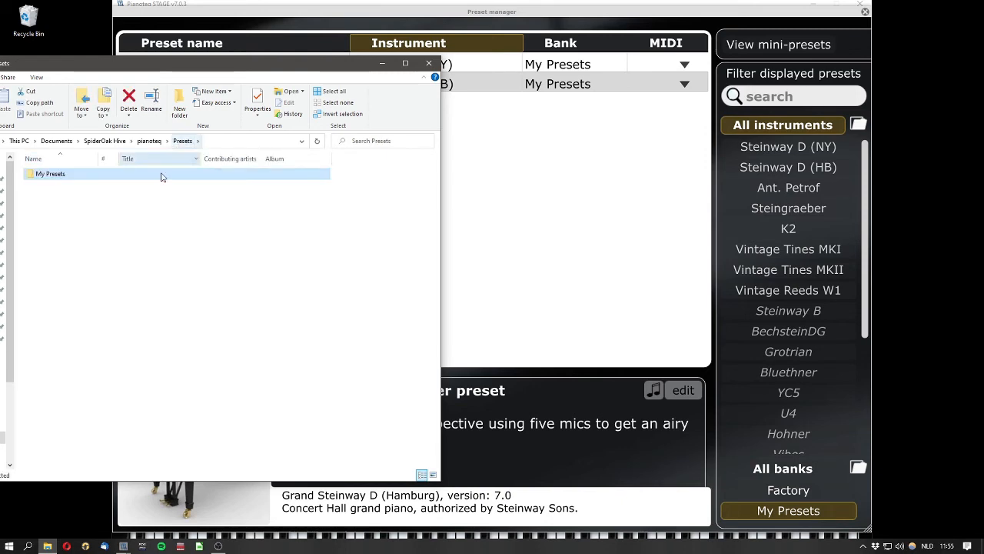
{"action": "right_click", "coordinate": [63, 233]}
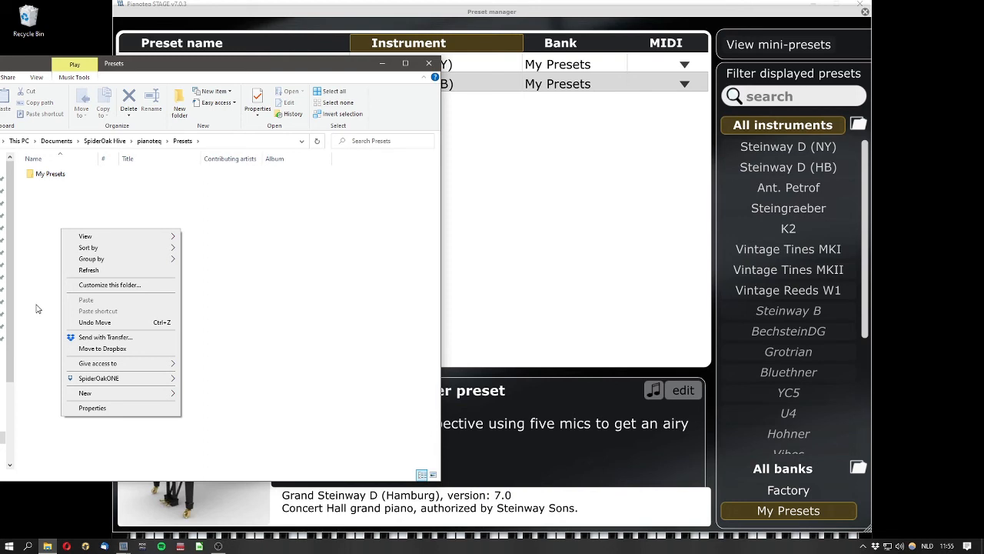
{"action": "mouse_move", "coordinate": [128, 398]}
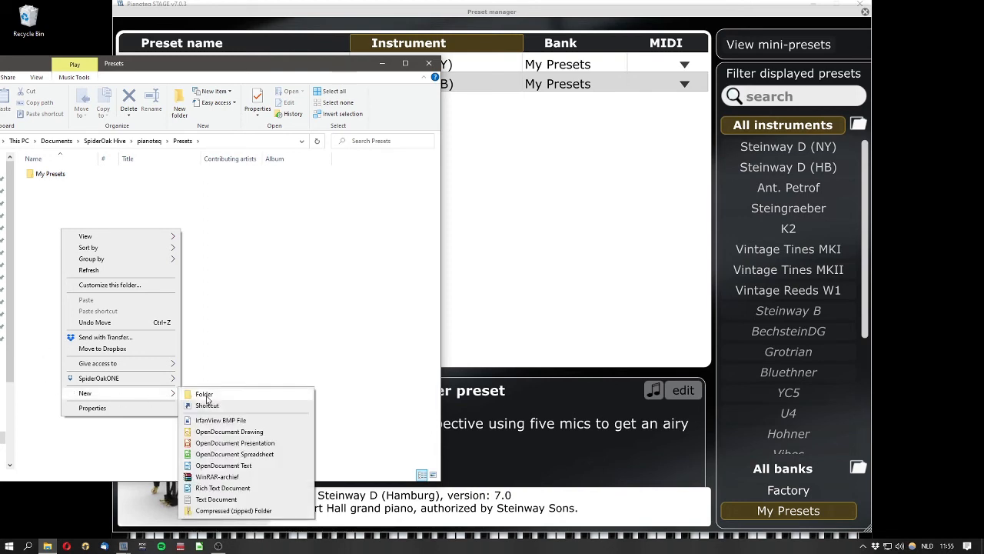
{"action": "left_click", "coordinate": [201, 394]}
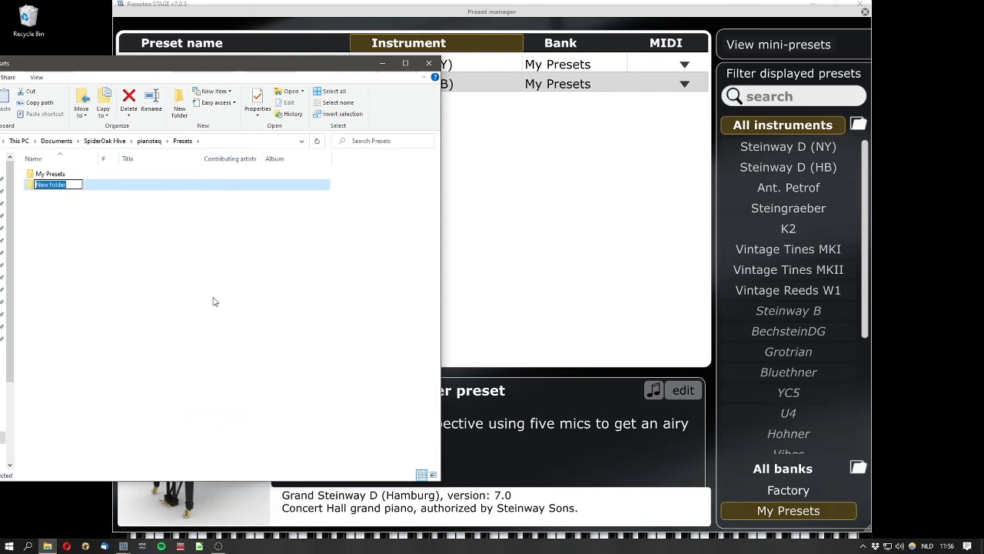
{"action": "type", "text": "live"}
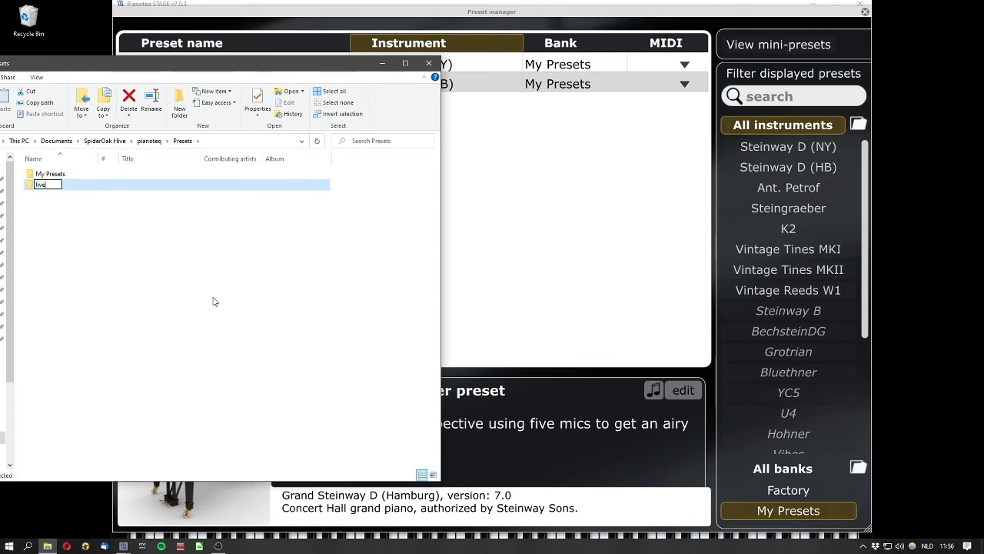
{"action": "type", "text": "_presets"}
{"action": "key", "text": "Return"}
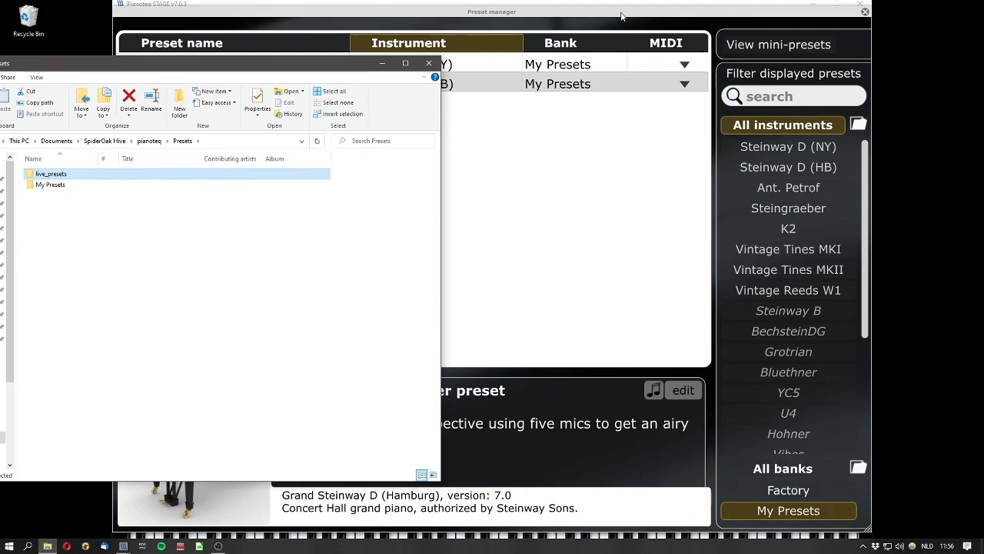
Step: Close the preset manager, then quit and relaunch Pianoteq to reload the preset banks
{"action": "left_click", "coordinate": [621, 16]}
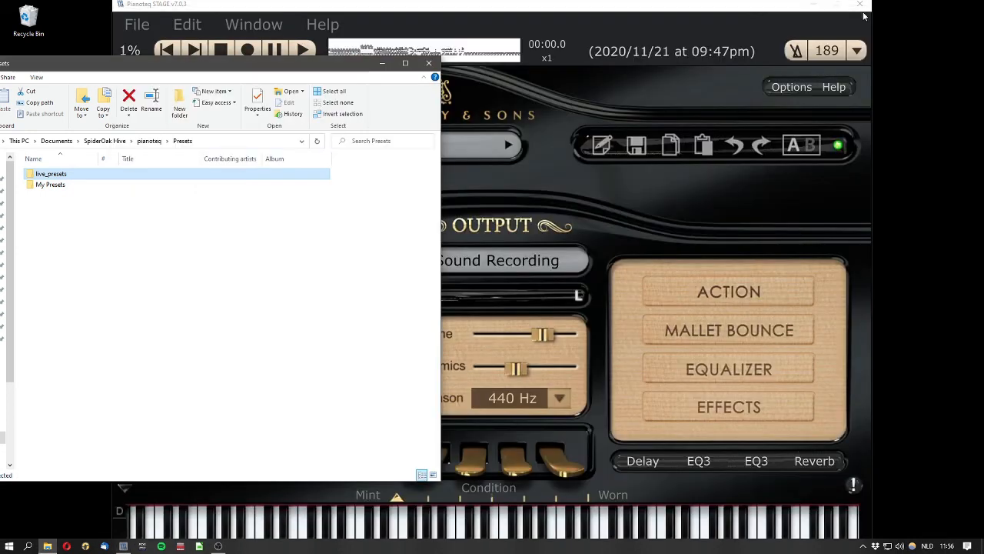
{"action": "left_click", "coordinate": [866, 12]}
{"action": "left_click", "coordinate": [809, 15]}
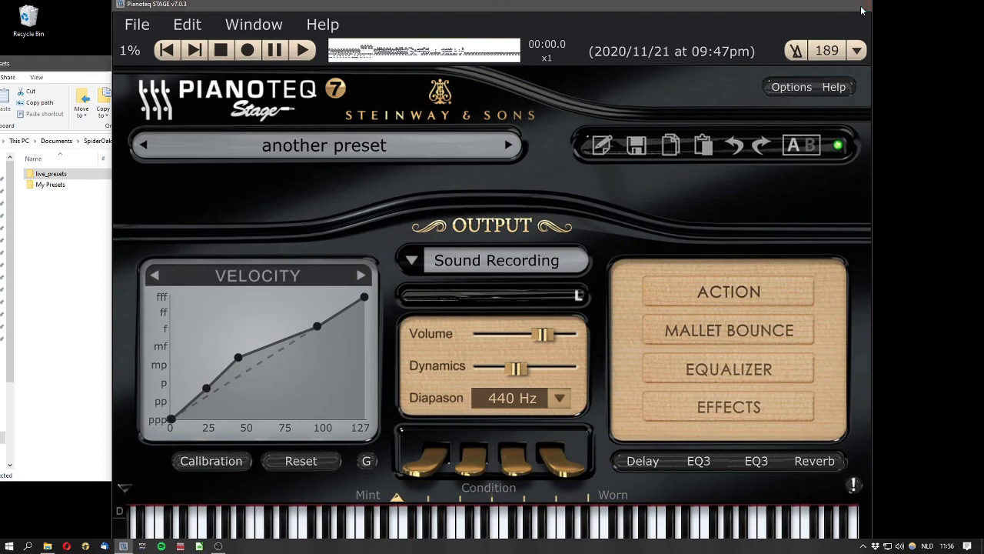
{"action": "left_click", "coordinate": [860, 6]}
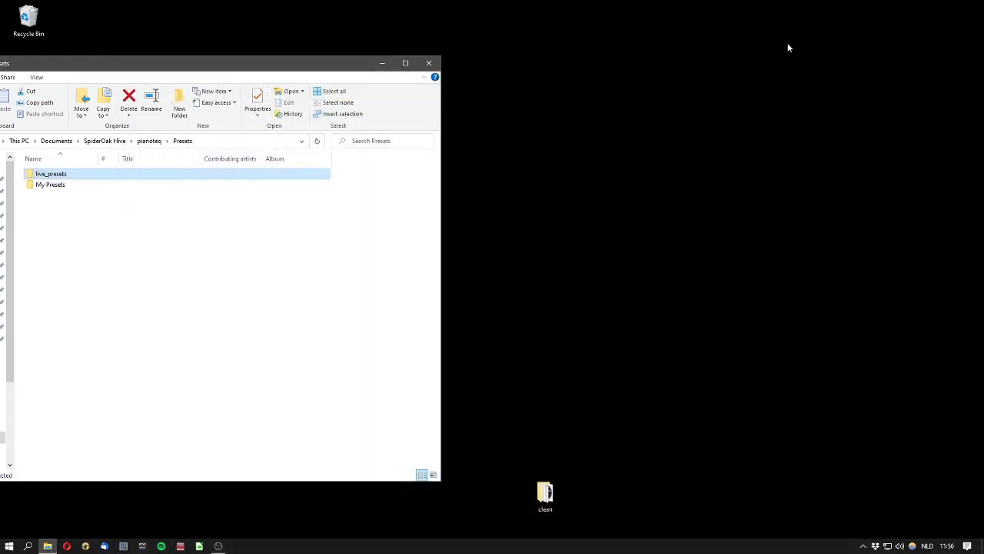
{"action": "left_click", "coordinate": [123, 547]}
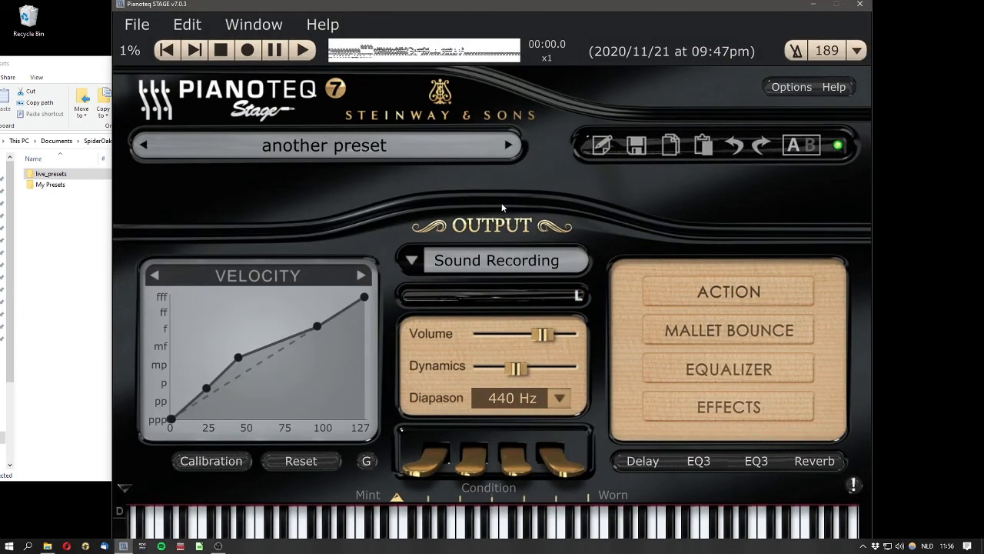
Step: Open the preset manager and filter the displayed presets by the live_presets bank
{"action": "left_click", "coordinate": [599, 148]}
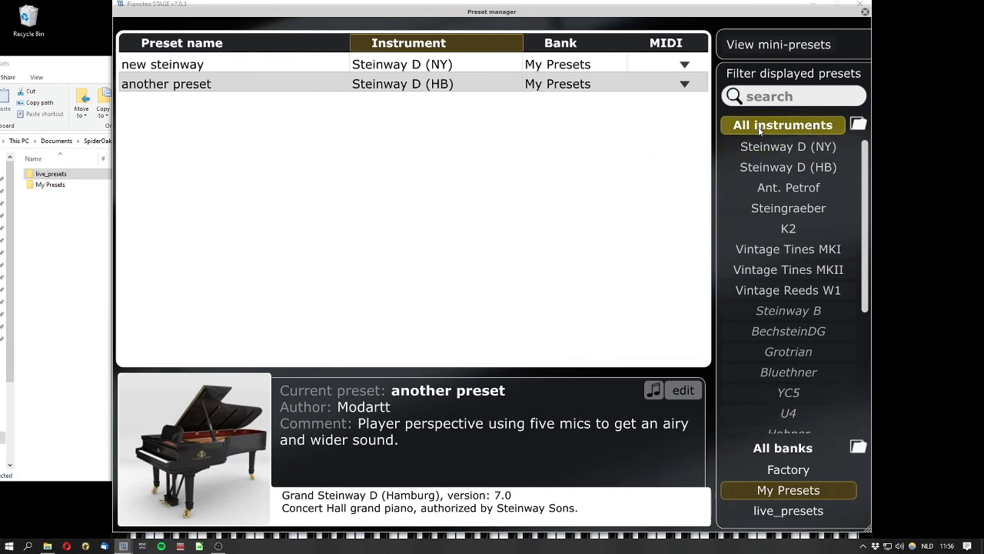
{"action": "left_click", "coordinate": [779, 512]}
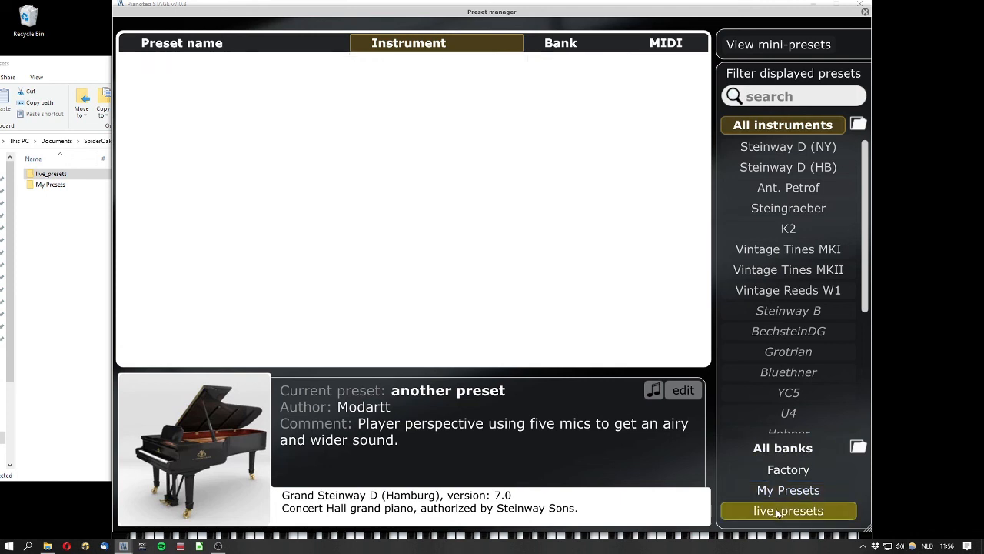